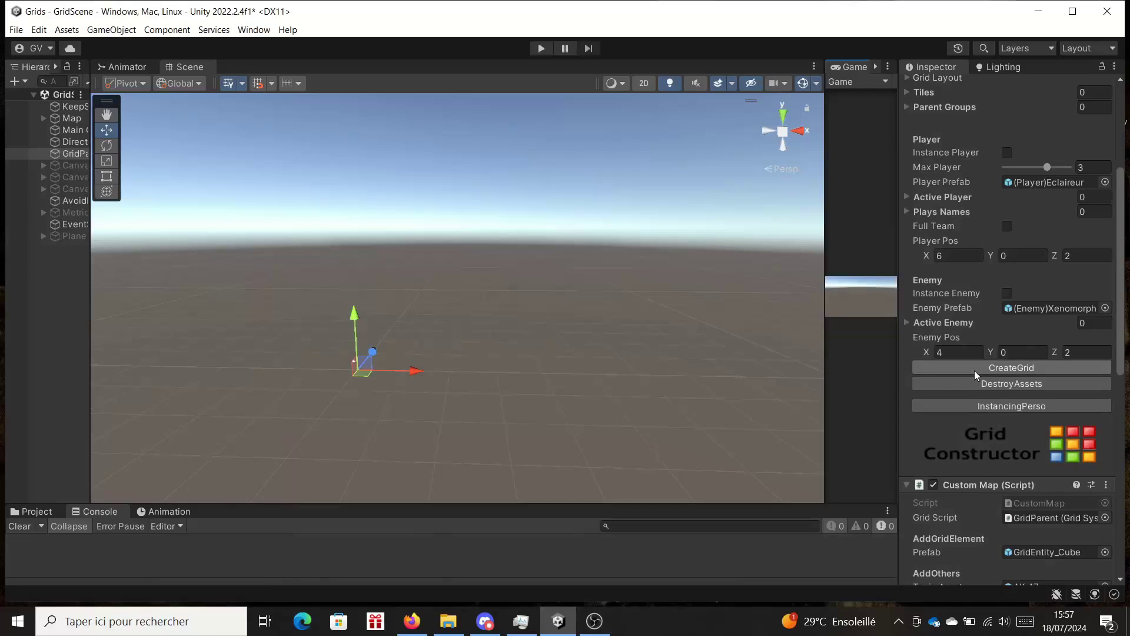
Step: Undock the Scene view into a floating window and maximize it to full screen
mouse_move(189, 66)
left_mouse_down()
mouse_move(282, 32)
mouse_move(224, 194)
left_mouse_up()
left_click_drag(140, 244, 43, 276)
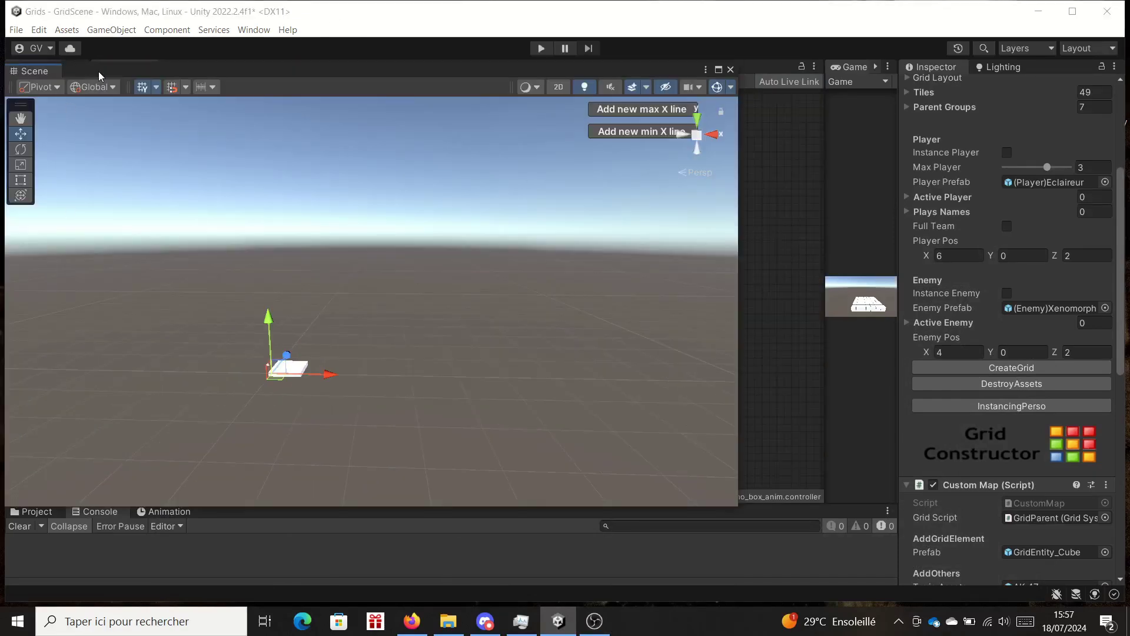
left_click_drag(98, 72, 947, 61)
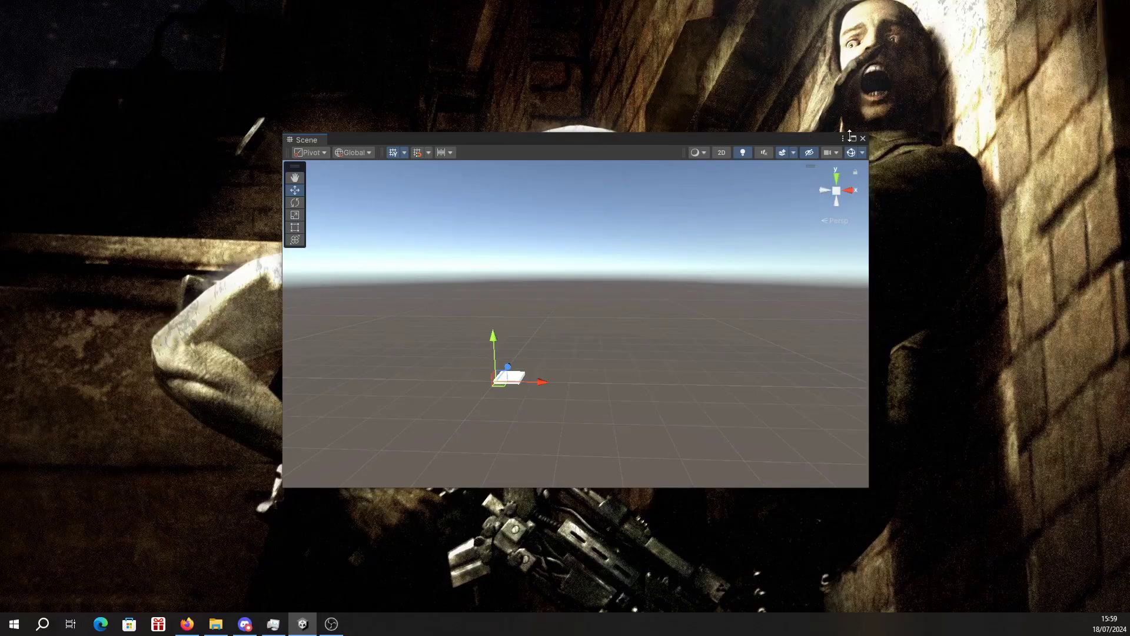
left_click(853, 136)
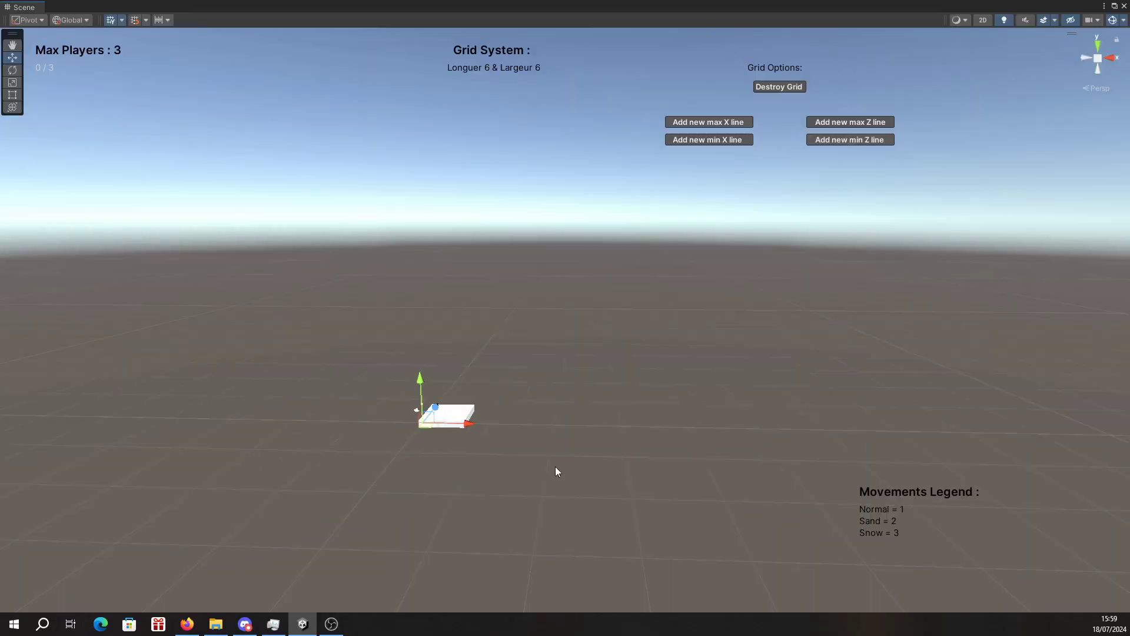
Step: Frame the grid, then place the player on tile X:3 Z:3 and an enemy on X:1 Z:0
mouse_move(550, 403)
left_mouse_down("alt")
mouse_move(536, 369)
mouse_move(515, 408)
mouse_move(483, 375)
mouse_move(557, 354)
left_mouse_up("alt")
key("f")
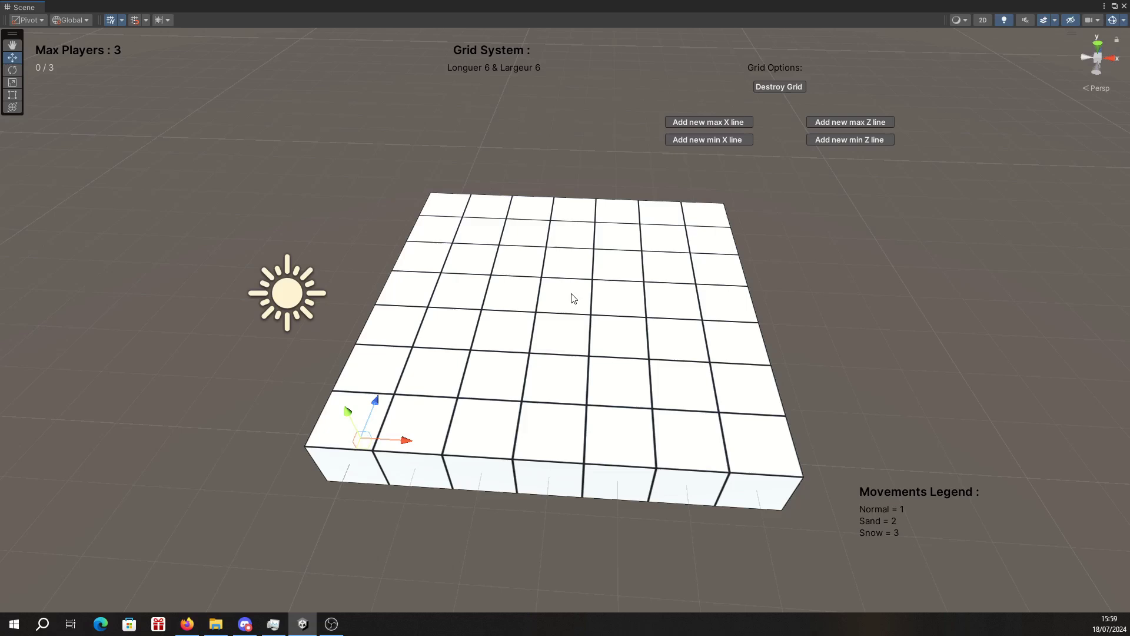
left_click(574, 298)
scroll(370, 257, "down", 2)
middle_click_drag(377, 242, 418, 243)
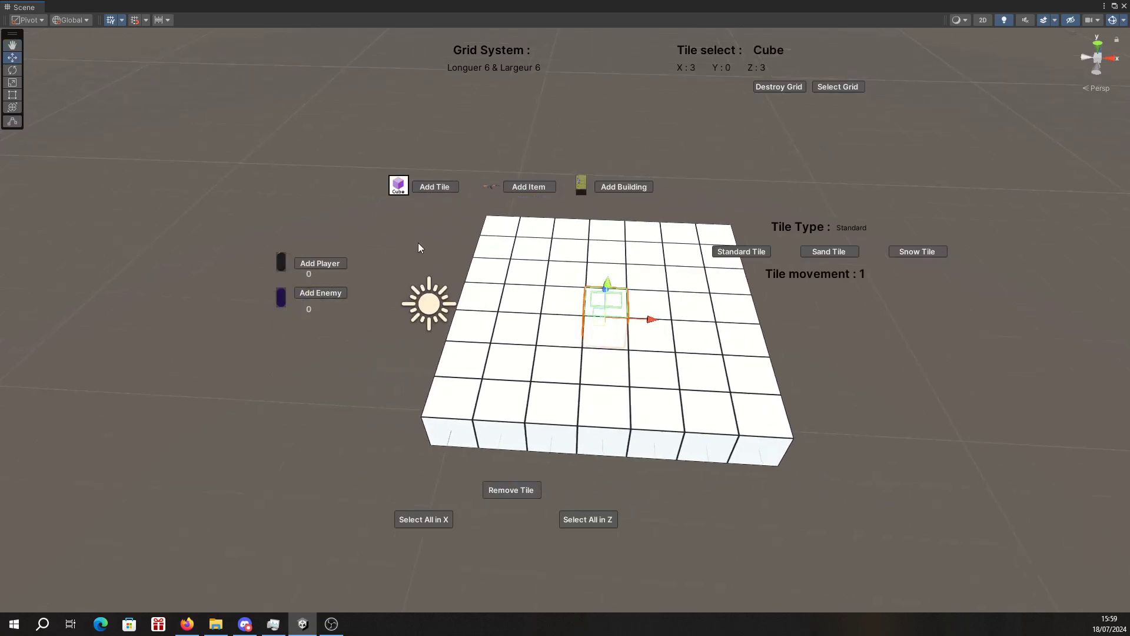
left_click(305, 264)
left_click(522, 404)
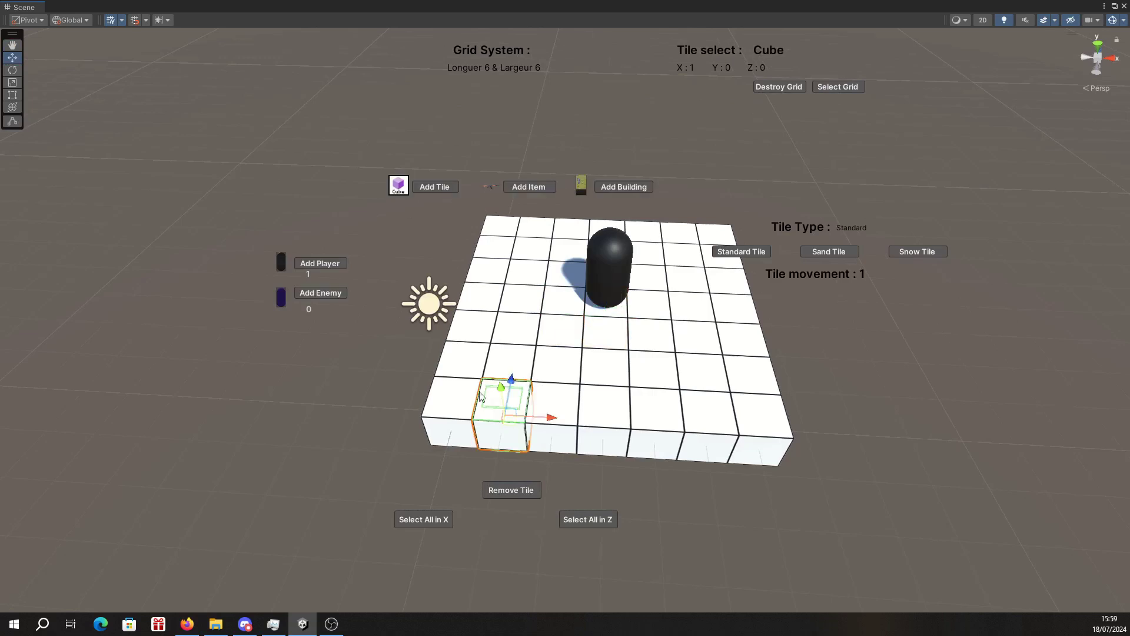
left_click(313, 292)
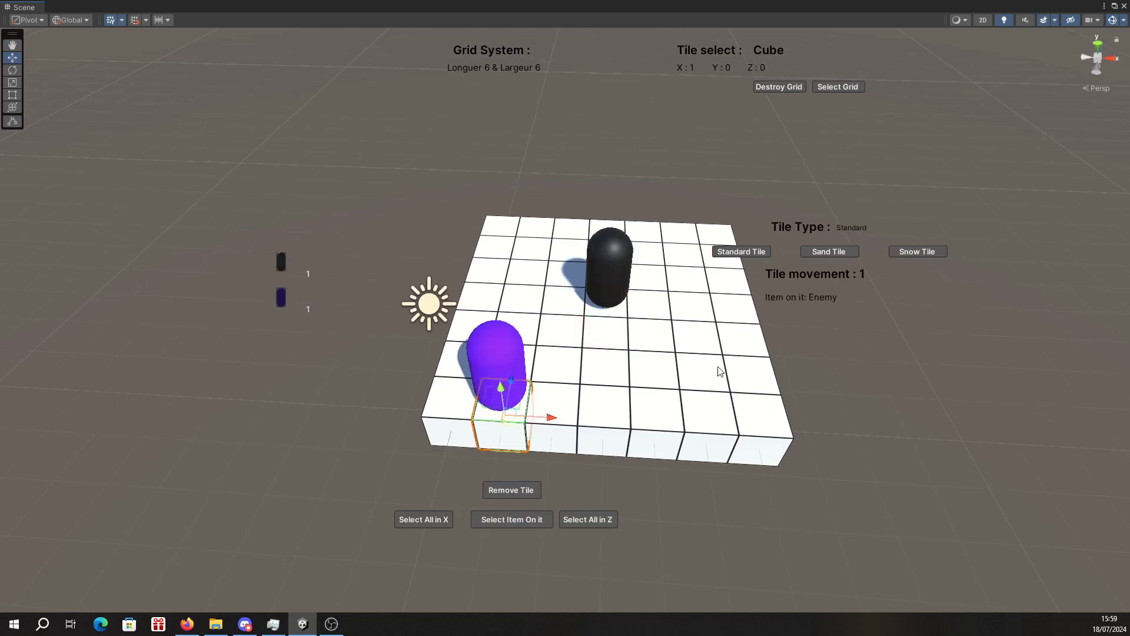
Step: Place the Fusible building on tile X:6 Z:2 and the AK 47 item on X:5 Z:5
left_click(744, 349)
middle_click_drag(692, 424, 586, 423)
left_click(617, 188)
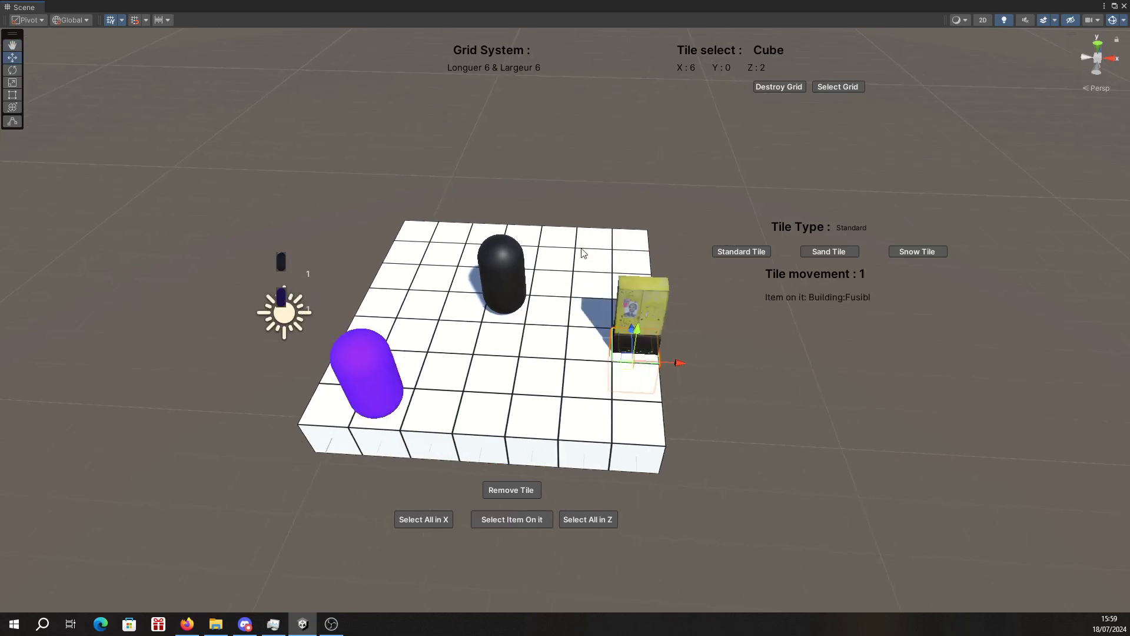
middle_click_drag(583, 253, 530, 282)
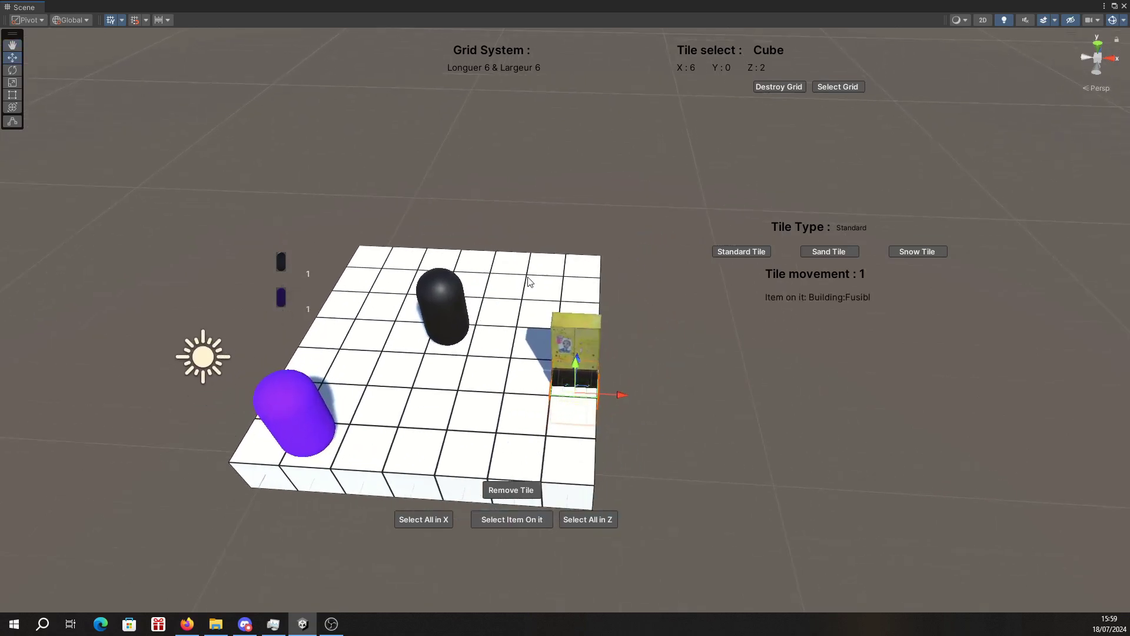
left_click(536, 289)
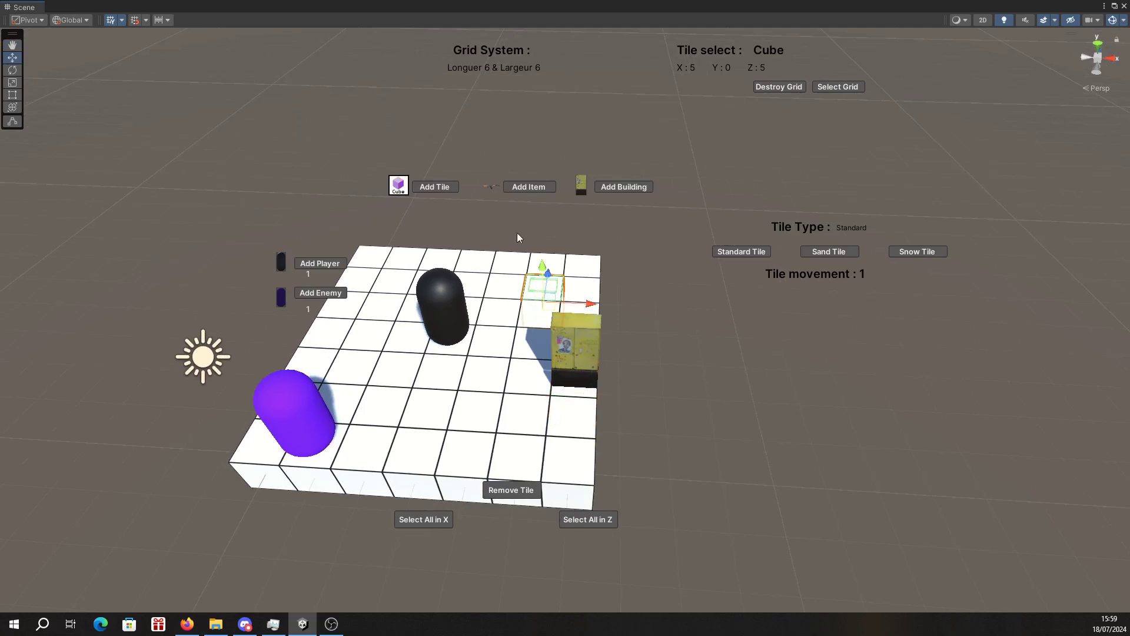
left_click(530, 189)
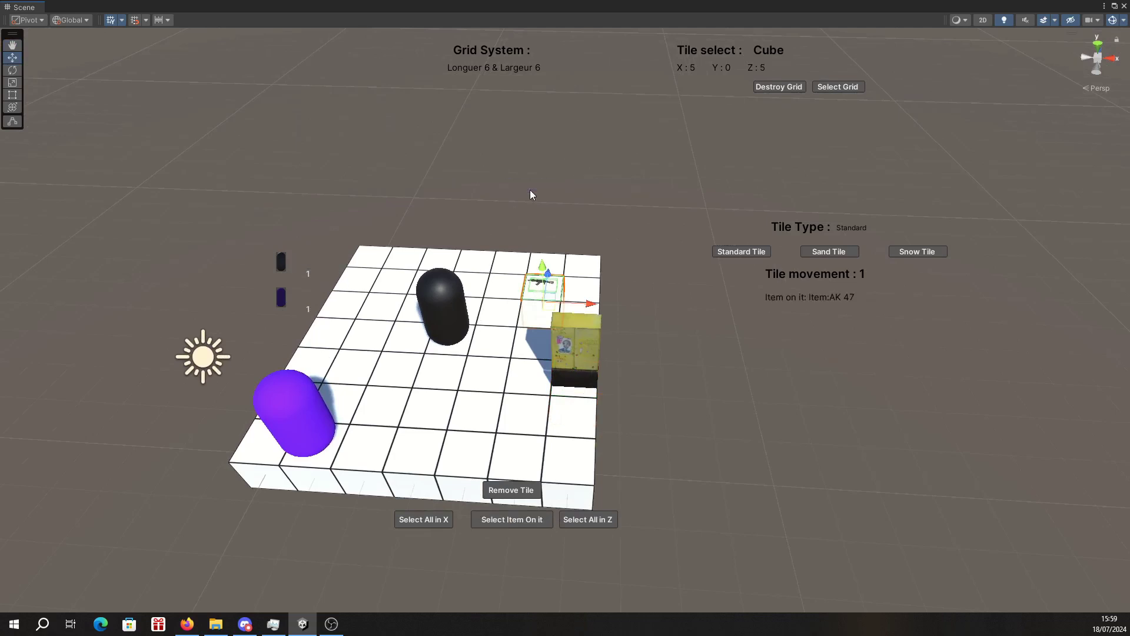
mouse_move(624, 419)
middle_mouse_down()
mouse_move(700, 382)
mouse_move(686, 399)
middle_mouse_up()
left_click(431, 426)
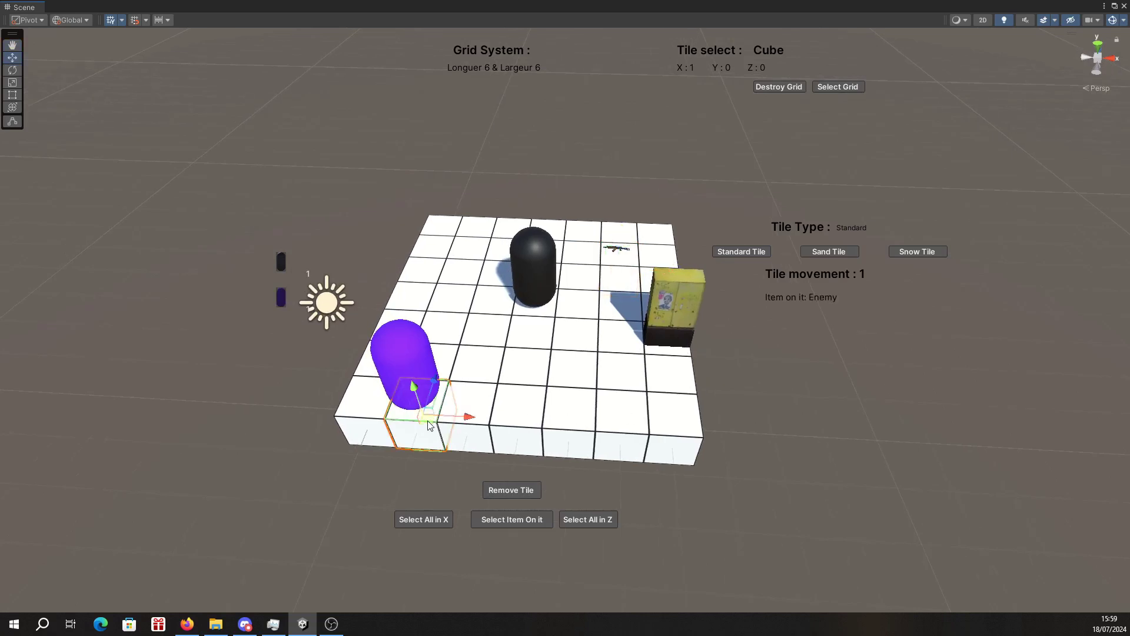
Step: Use Add PosX twice to shift the enemy from X:1 to tile X:3 Z:0
left_click(519, 520)
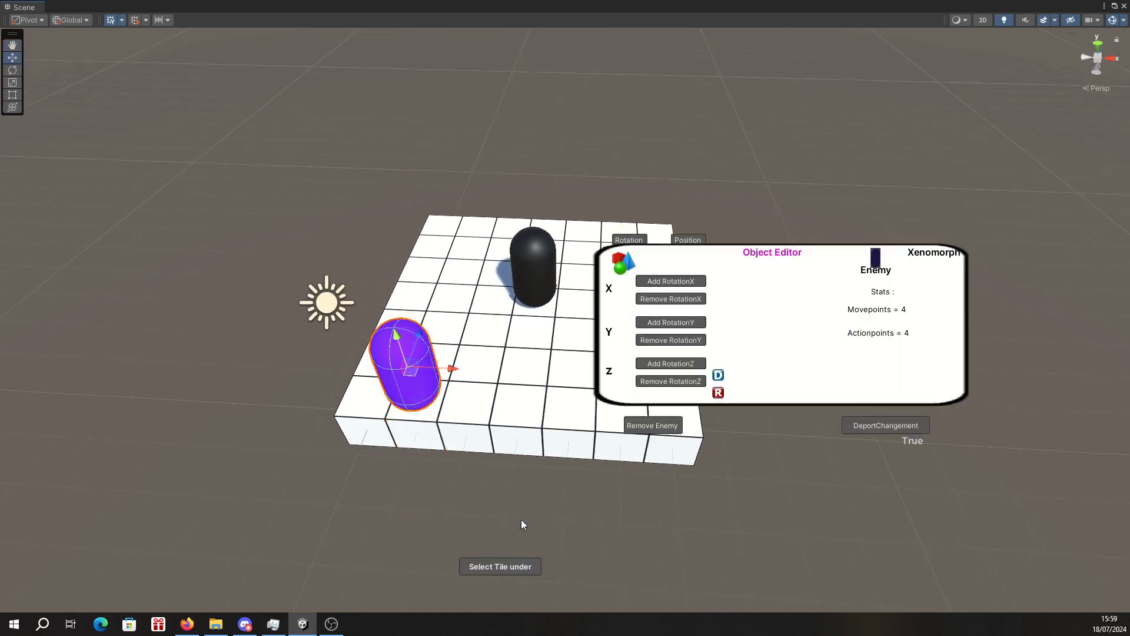
middle_click_drag(569, 490, 485, 477)
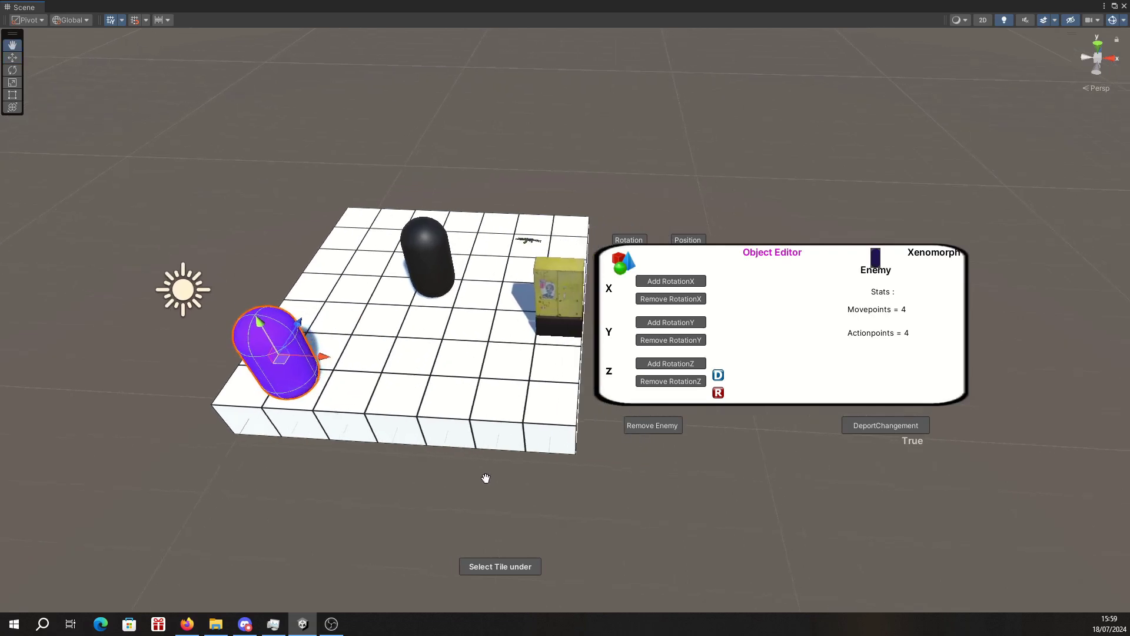
left_click(689, 241)
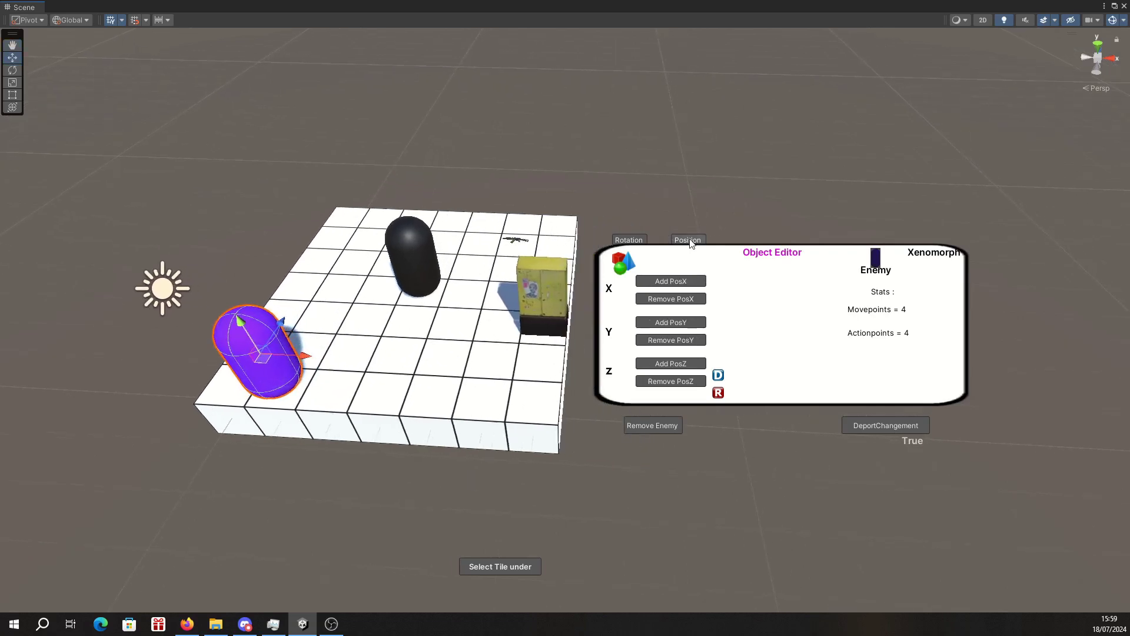
left_click(678, 283)
left_click(678, 283)
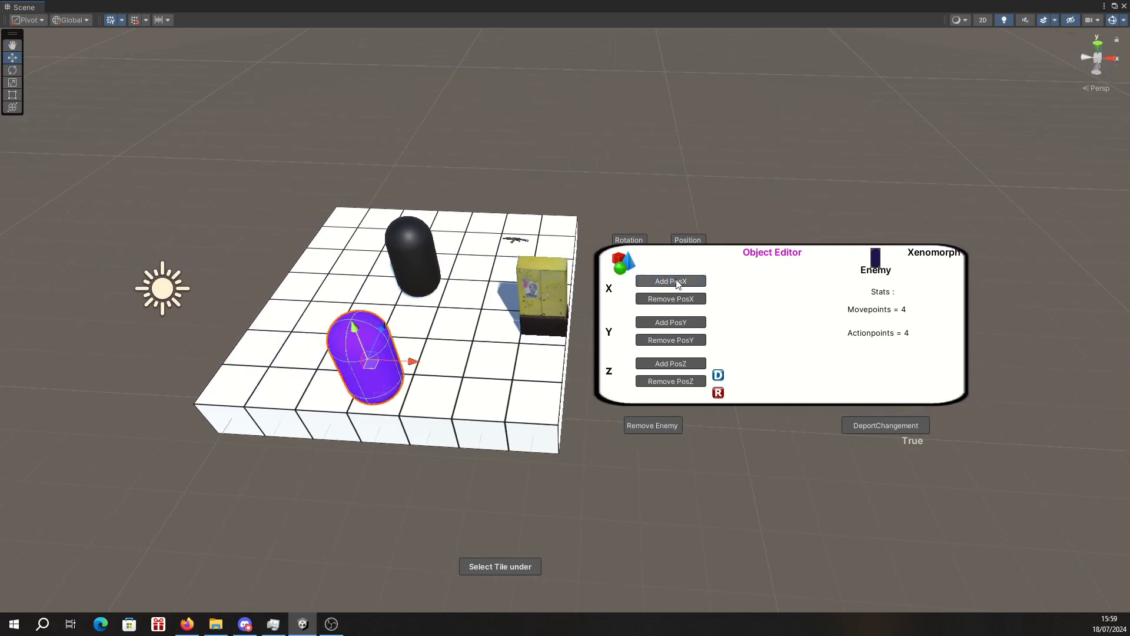
left_click(629, 241)
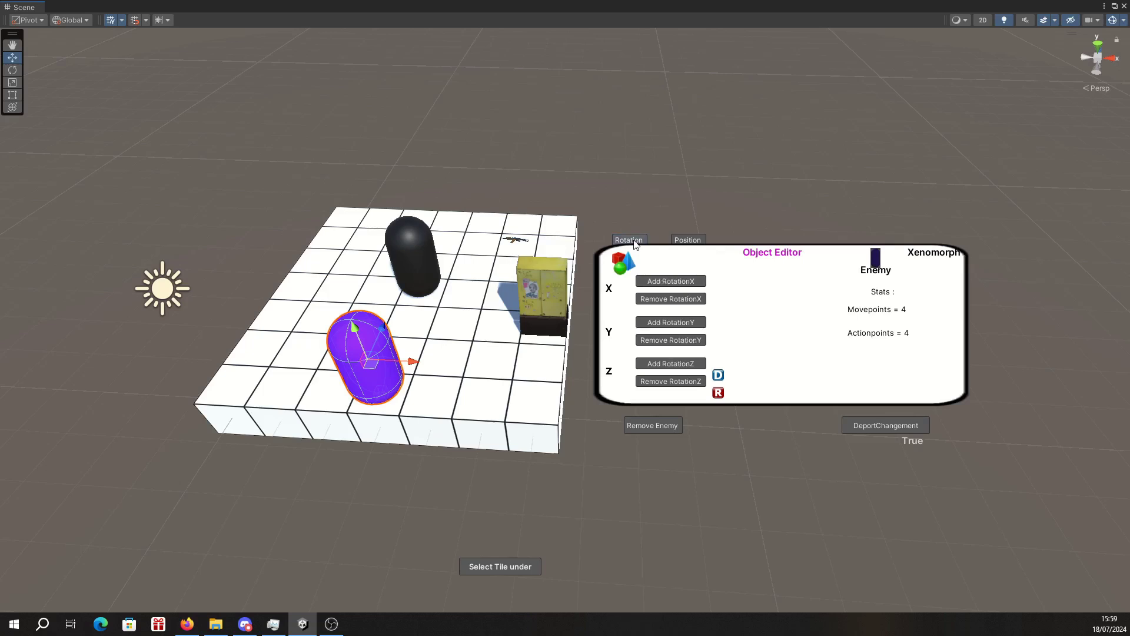
left_click(503, 567)
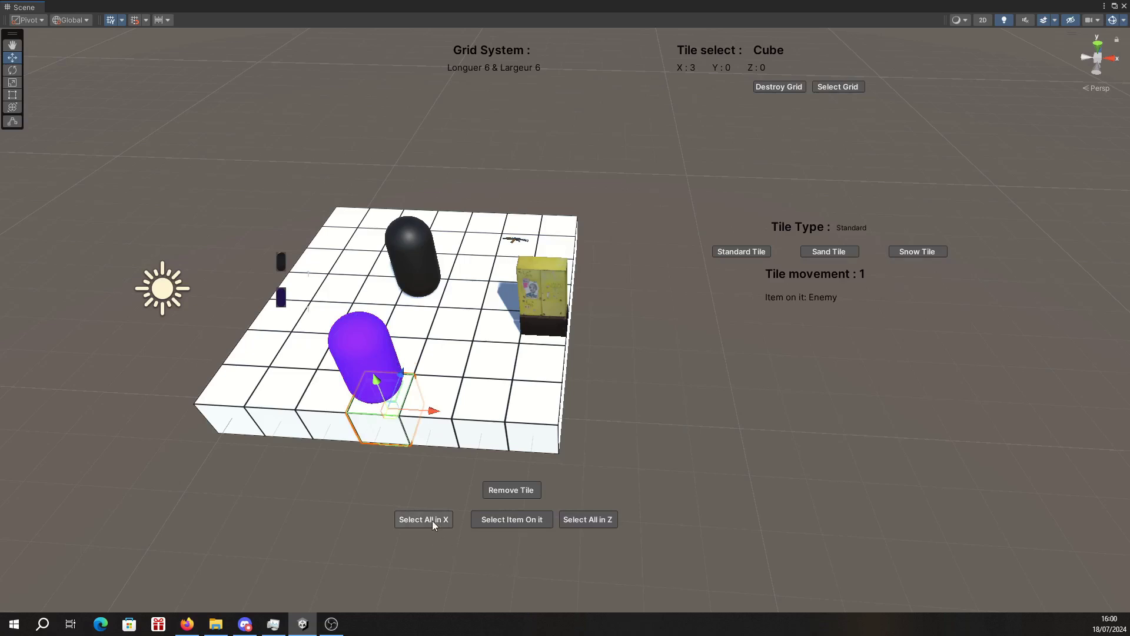
left_click(494, 421)
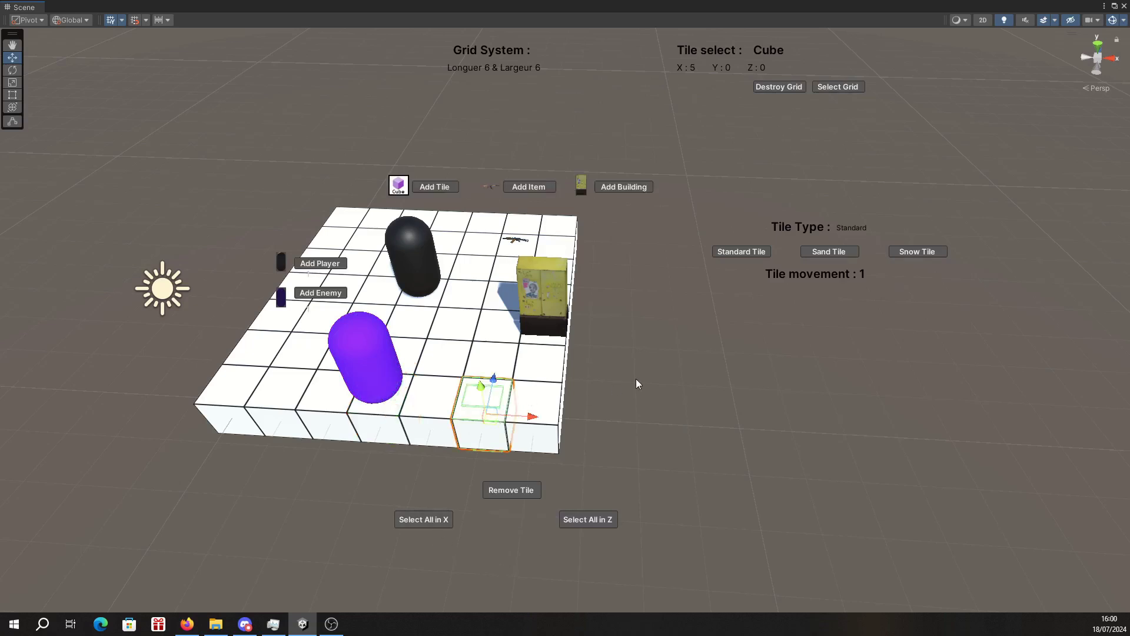
left_click(523, 489)
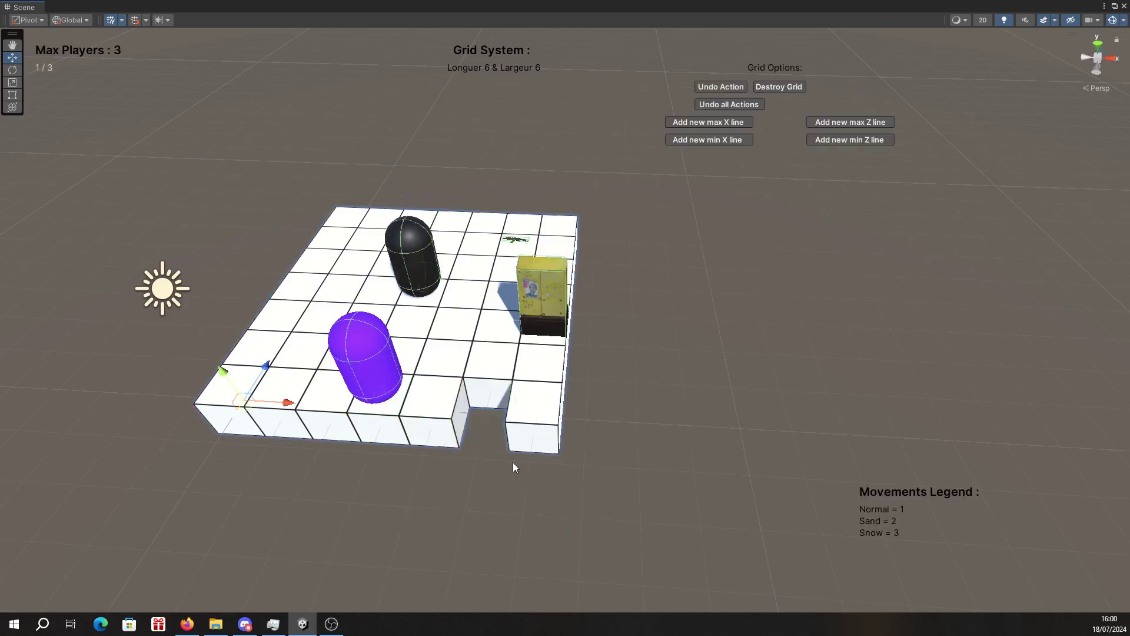
left_click(458, 331)
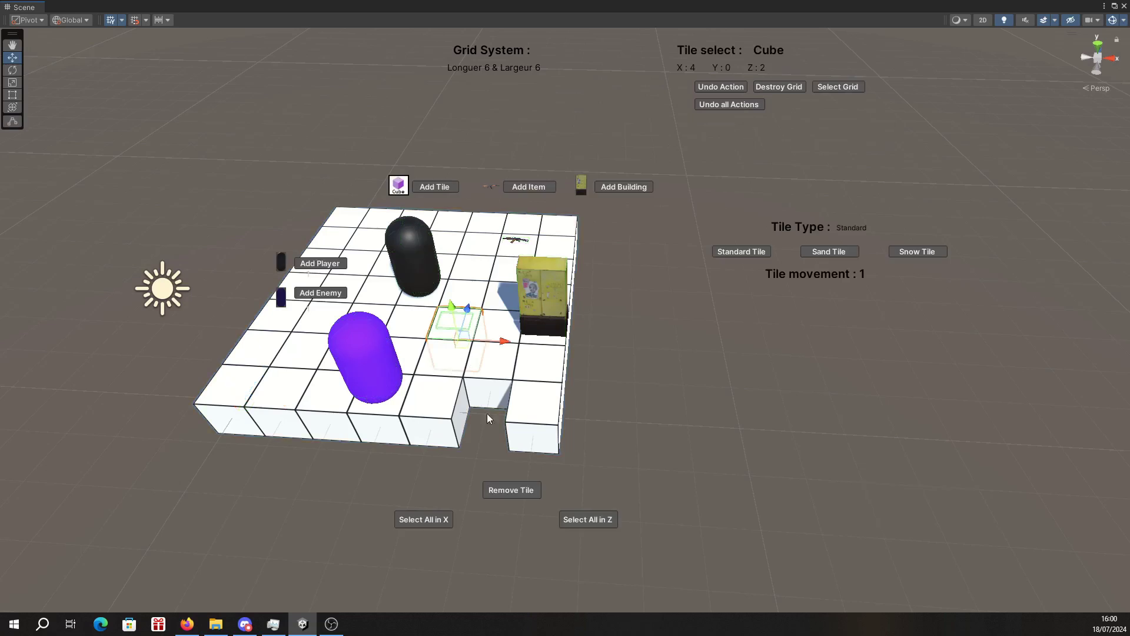
left_click(518, 489)
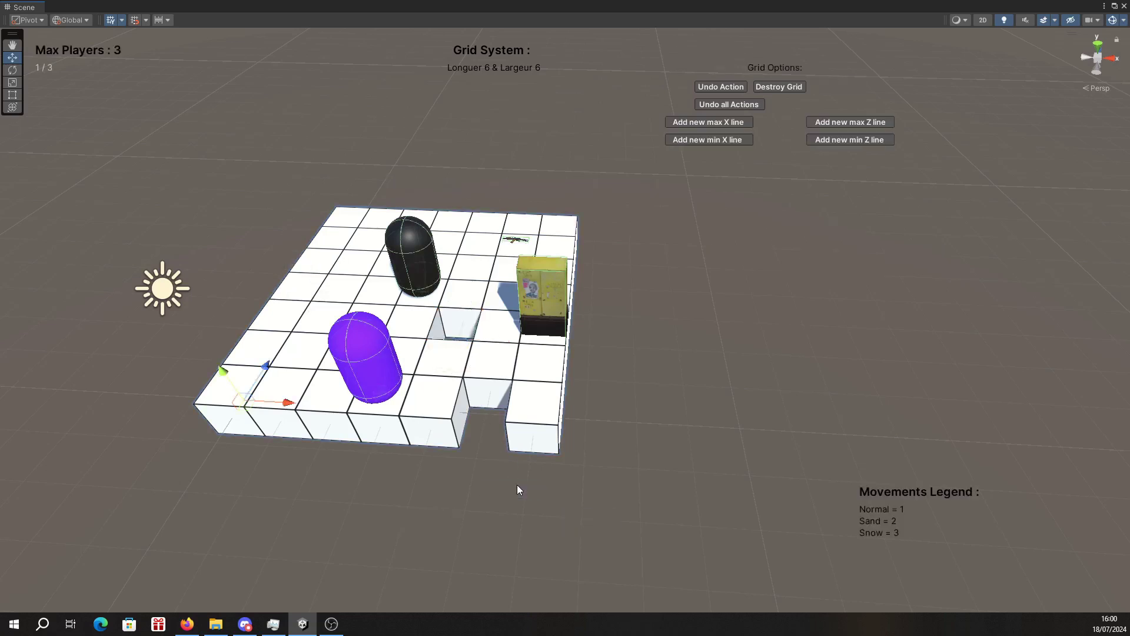
left_click(729, 86)
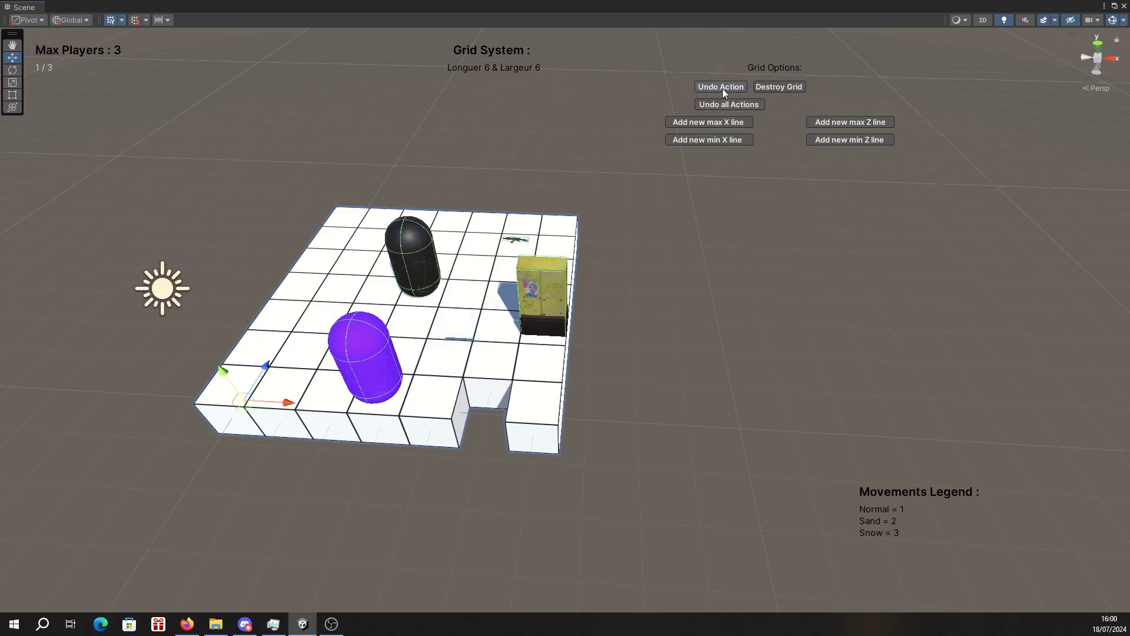
left_click(722, 88)
left_click_drag(569, 186, 587, 124, "alt")
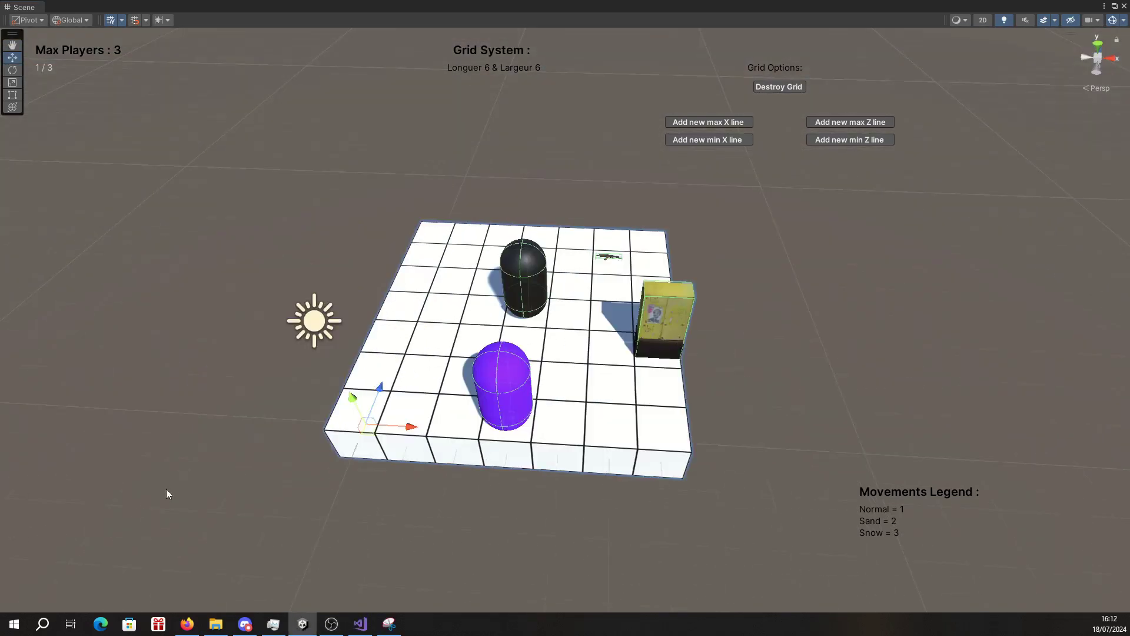
Step: Remove the whole Z:1 row of tiles, then restore it with Undo all Actions
left_click(363, 379)
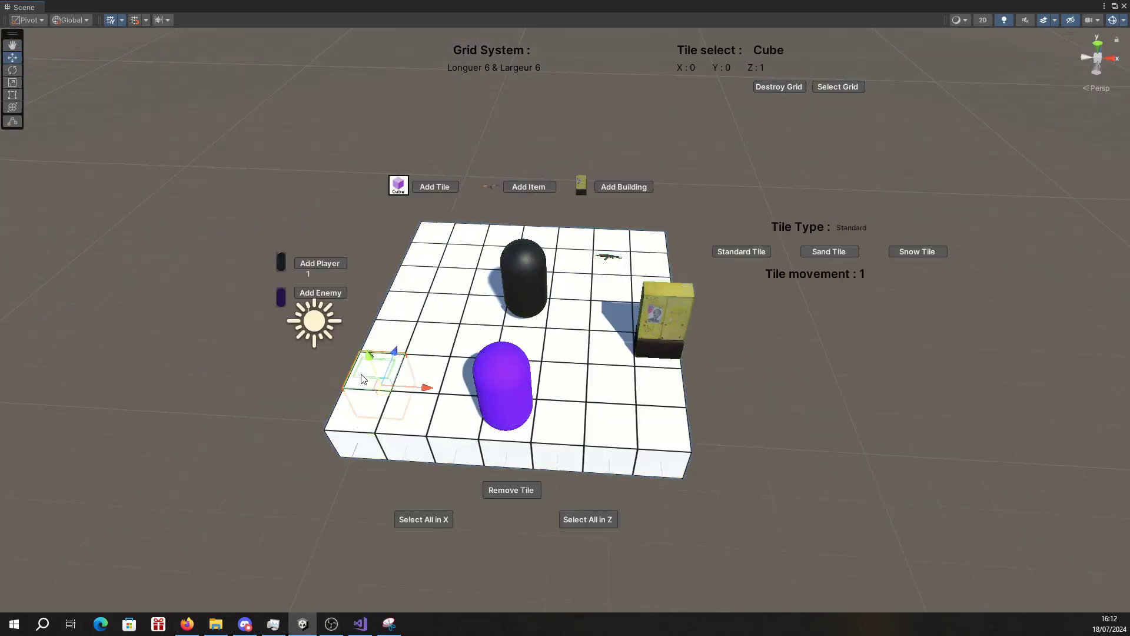
left_click(430, 521)
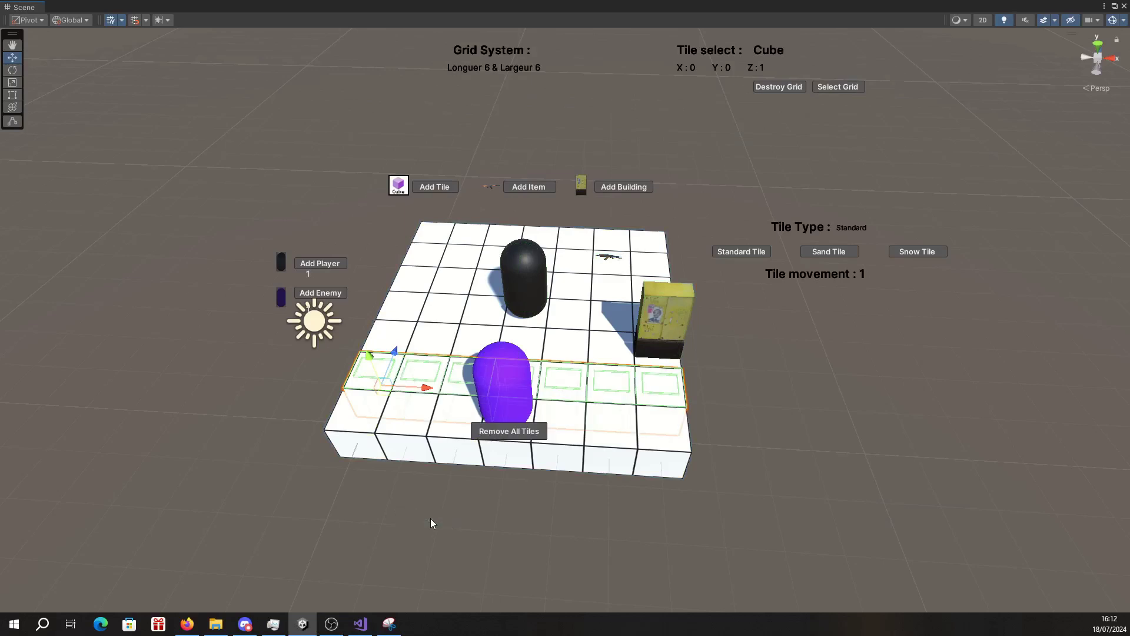
left_click(509, 432)
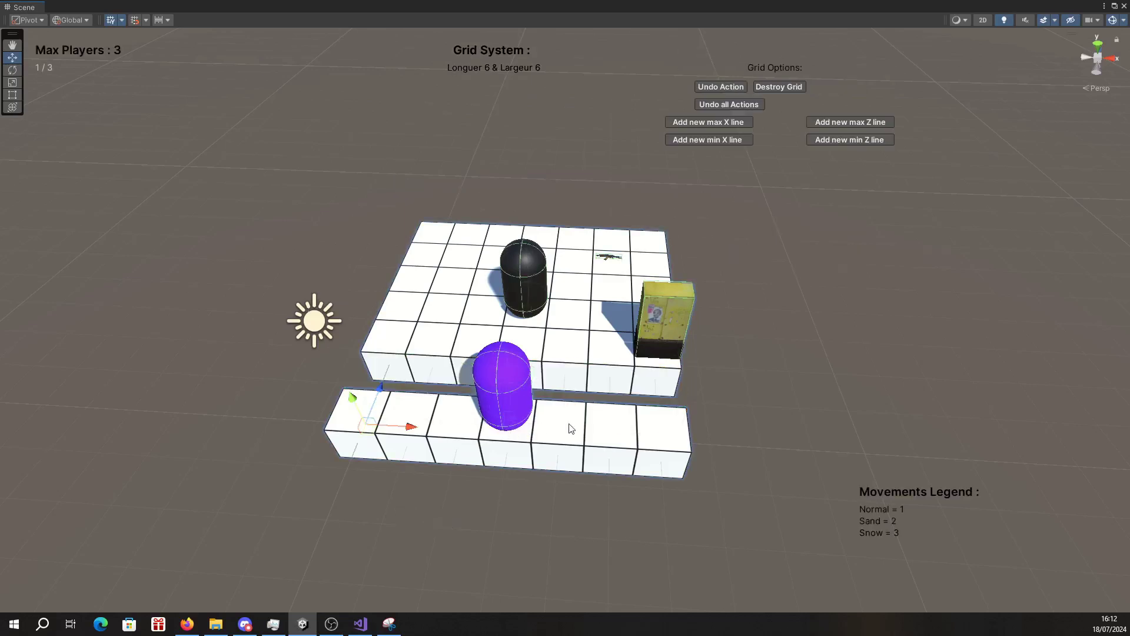
mouse_move(779, 373)
left_mouse_down("alt")
mouse_move(745, 418)
mouse_move(745, 407)
left_mouse_up("alt")
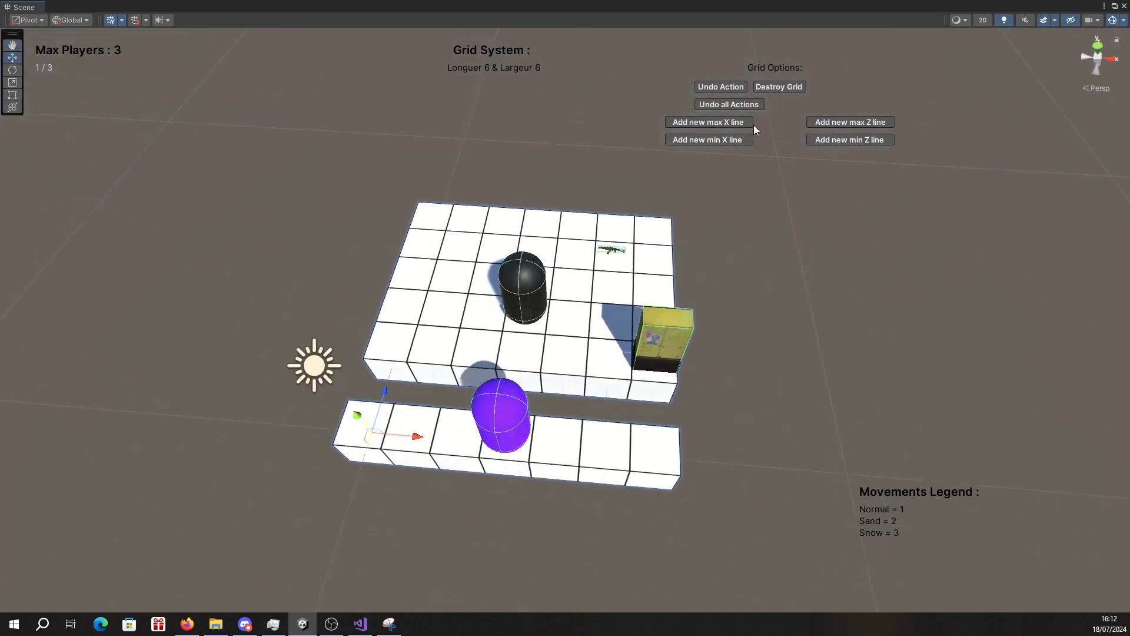
left_click(747, 105)
left_click(768, 286)
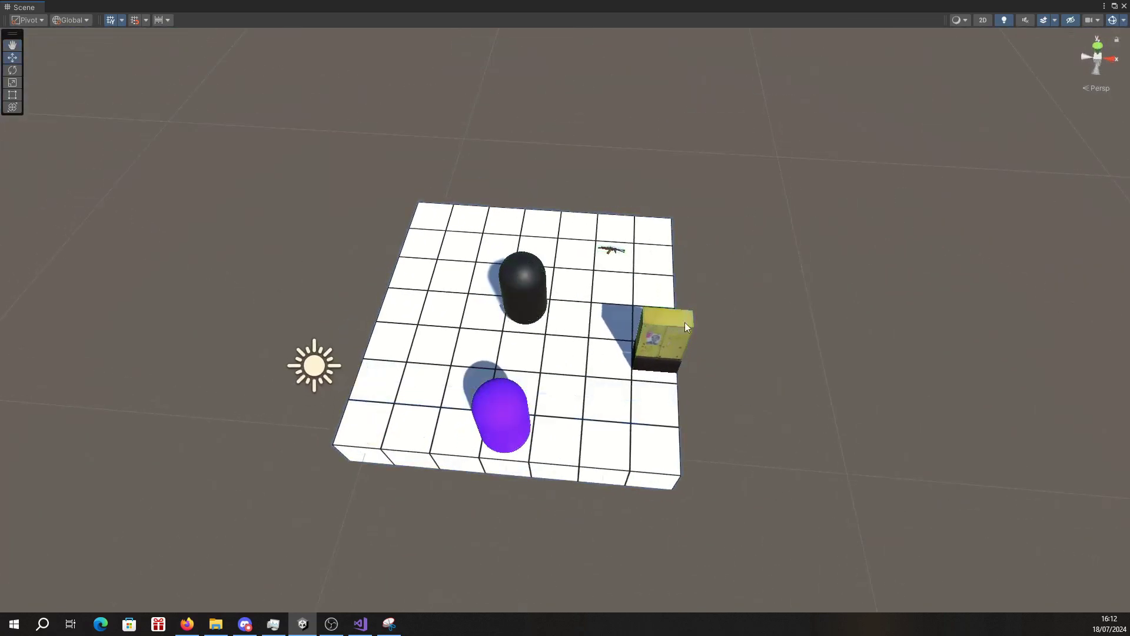
Step: Frame the Fusible building box and rotate it about Y with Remove RotationY, then back with Add RotationY
middle_click_drag(657, 357, 756, 385)
left_click(755, 380)
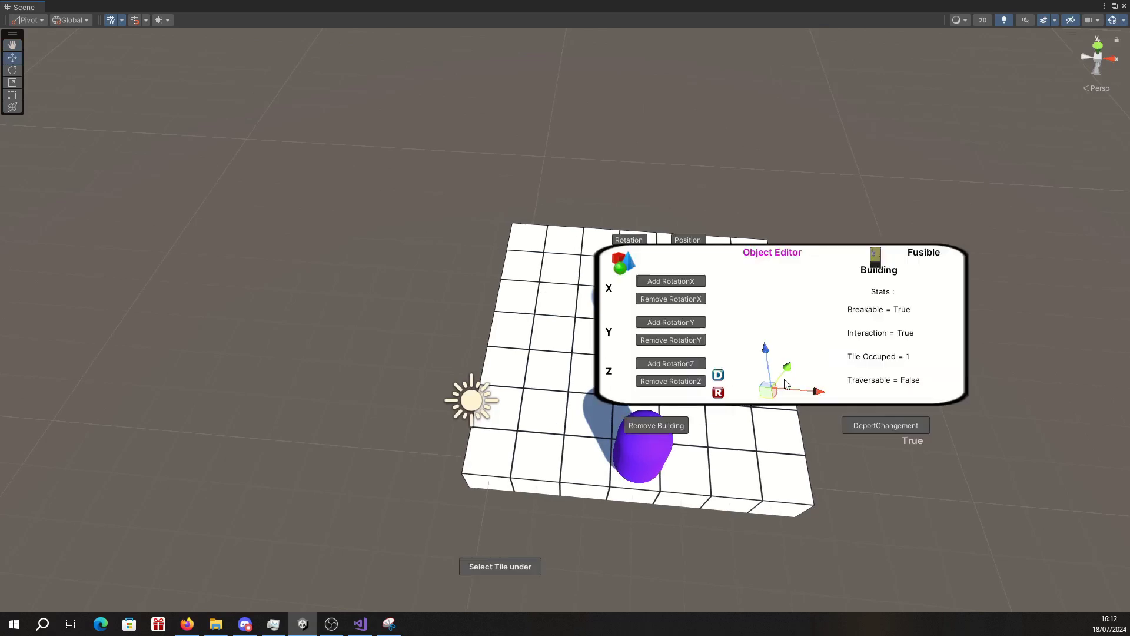
key("f")
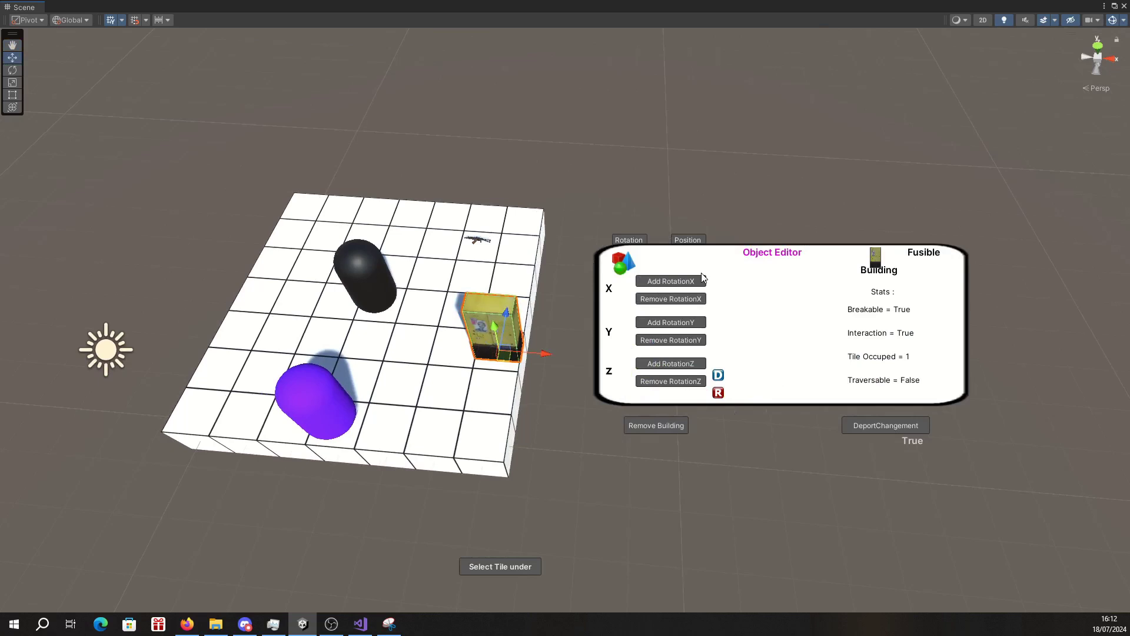
left_click(676, 340)
left_click(675, 330)
left_click(510, 454)
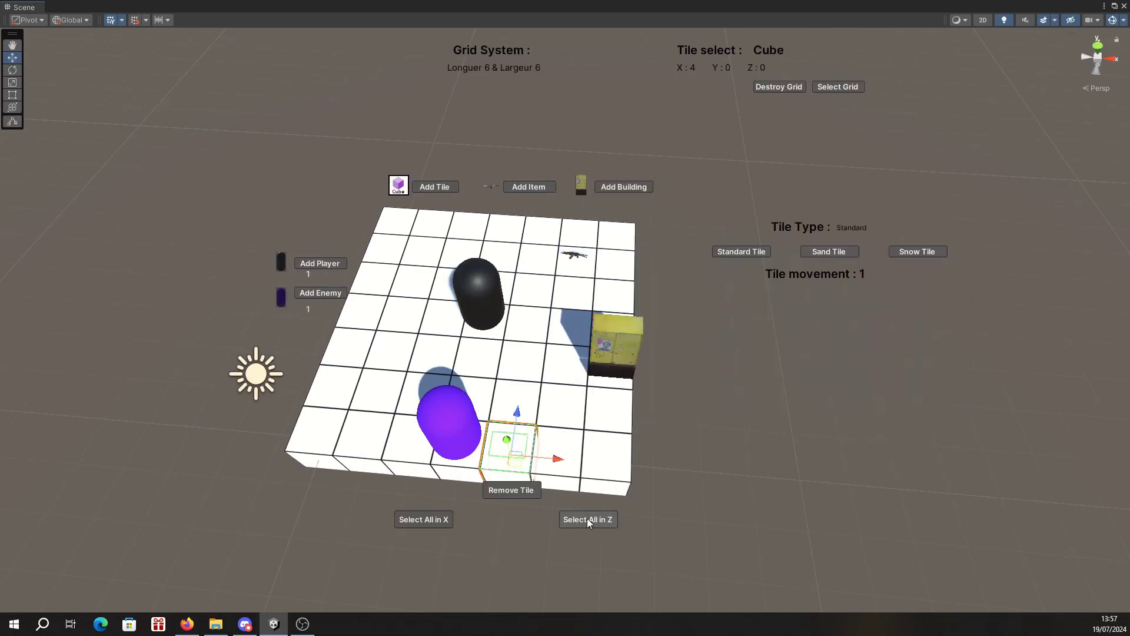
left_click(588, 520)
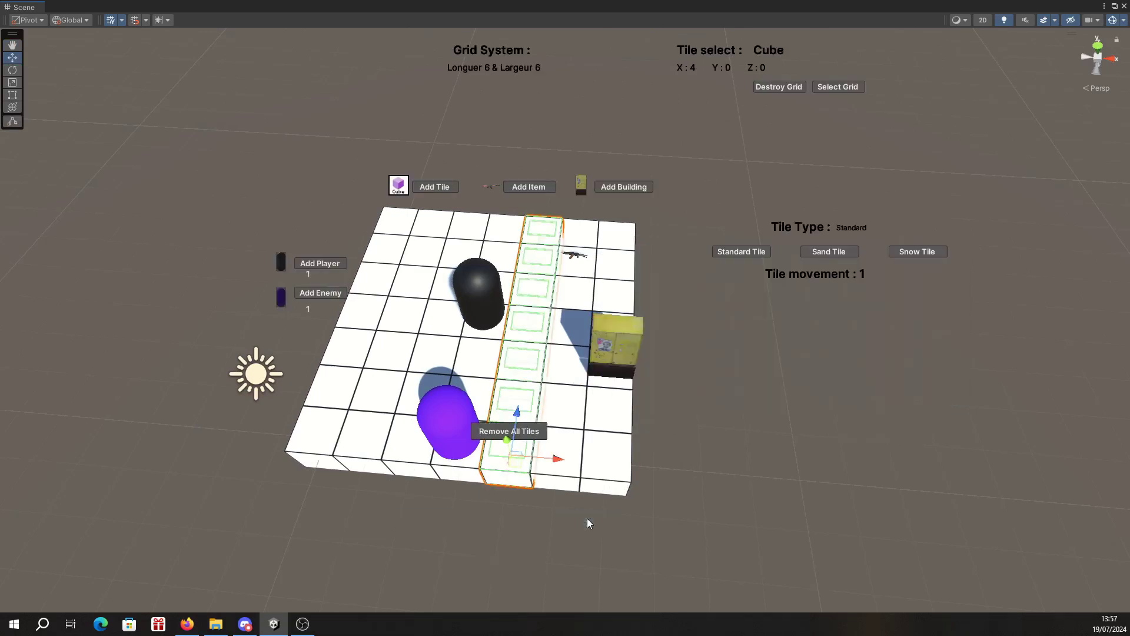
left_click_drag(542, 438, 543, 412, "alt")
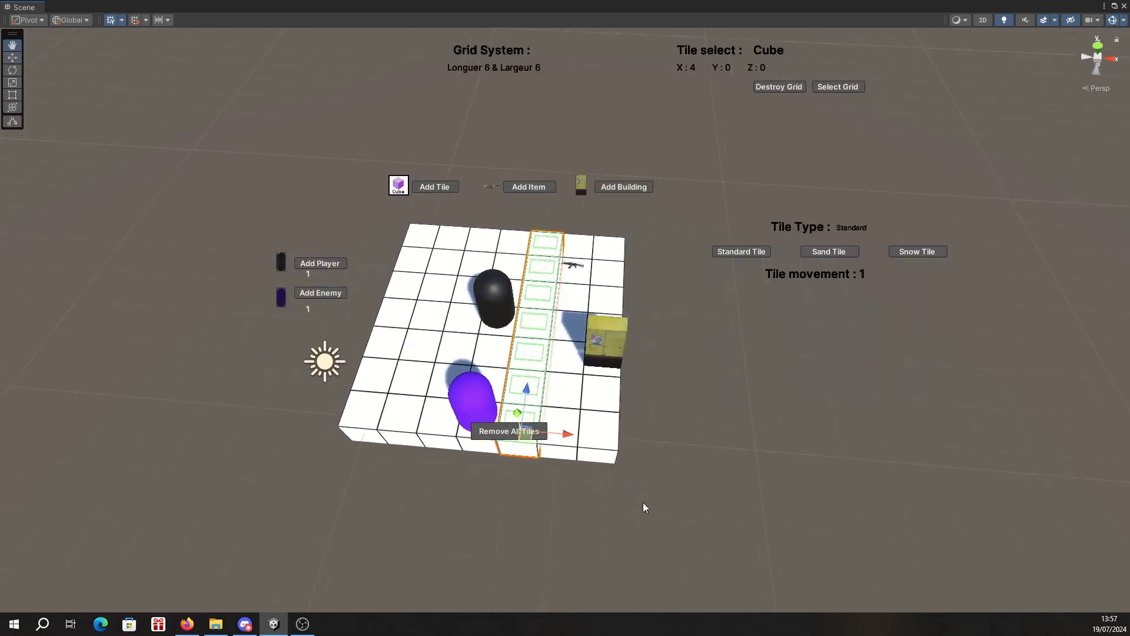
left_click(531, 434)
mouse_move(444, 451)
left_mouse_down("alt")
mouse_move(822, 358)
mouse_move(697, 188)
left_mouse_up("alt")
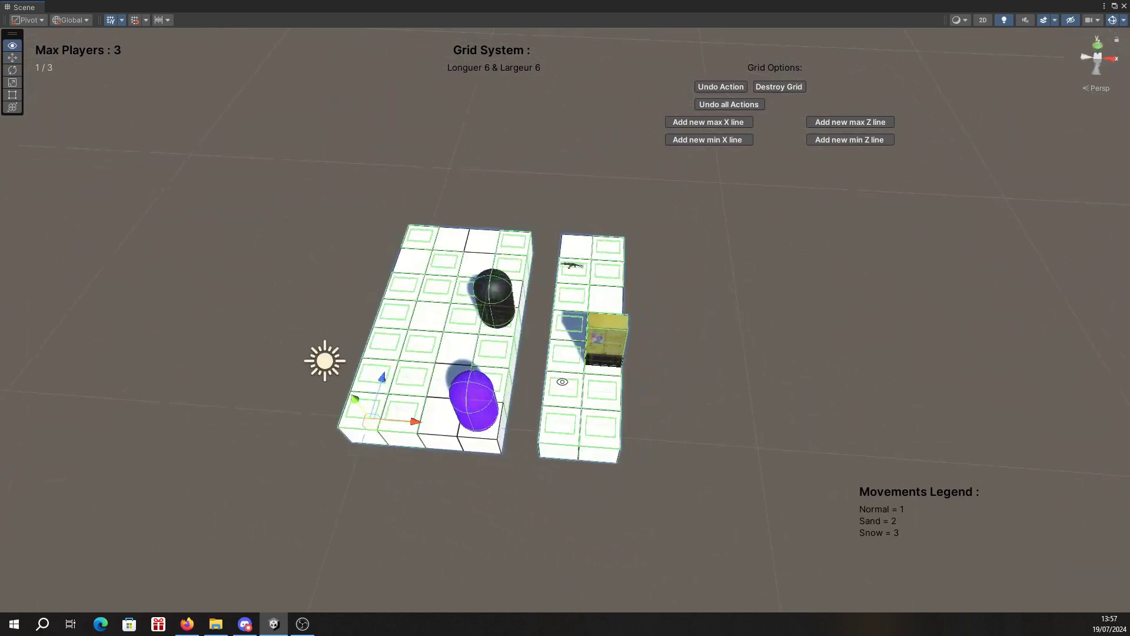
left_click(722, 88)
left_click(722, 87)
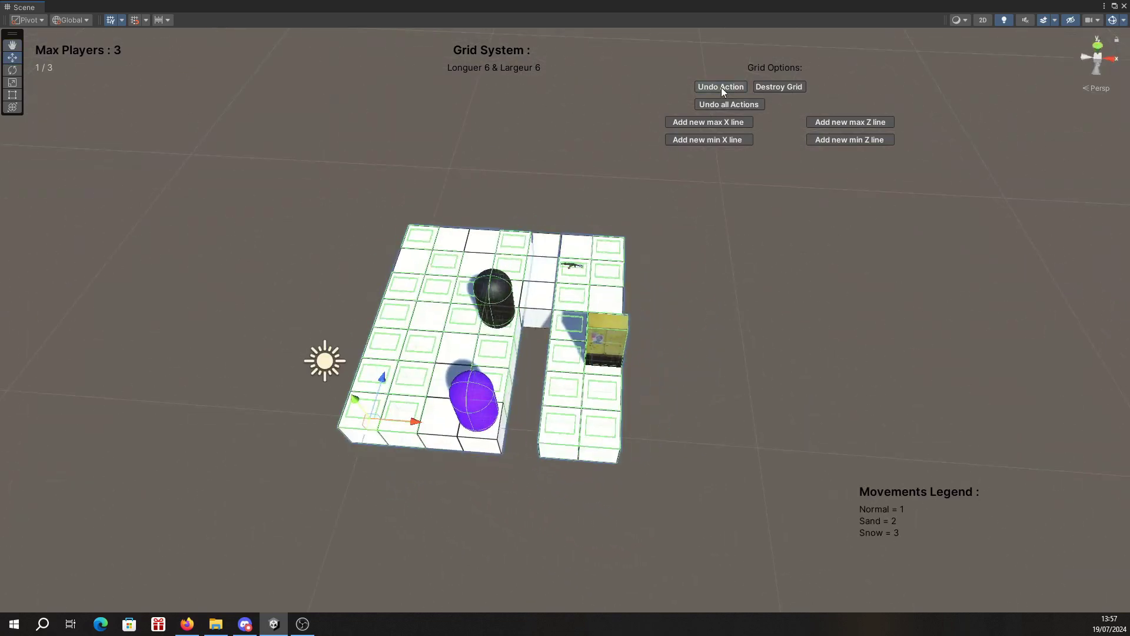
left_click(722, 87)
left_click(722, 88)
left_click(722, 87)
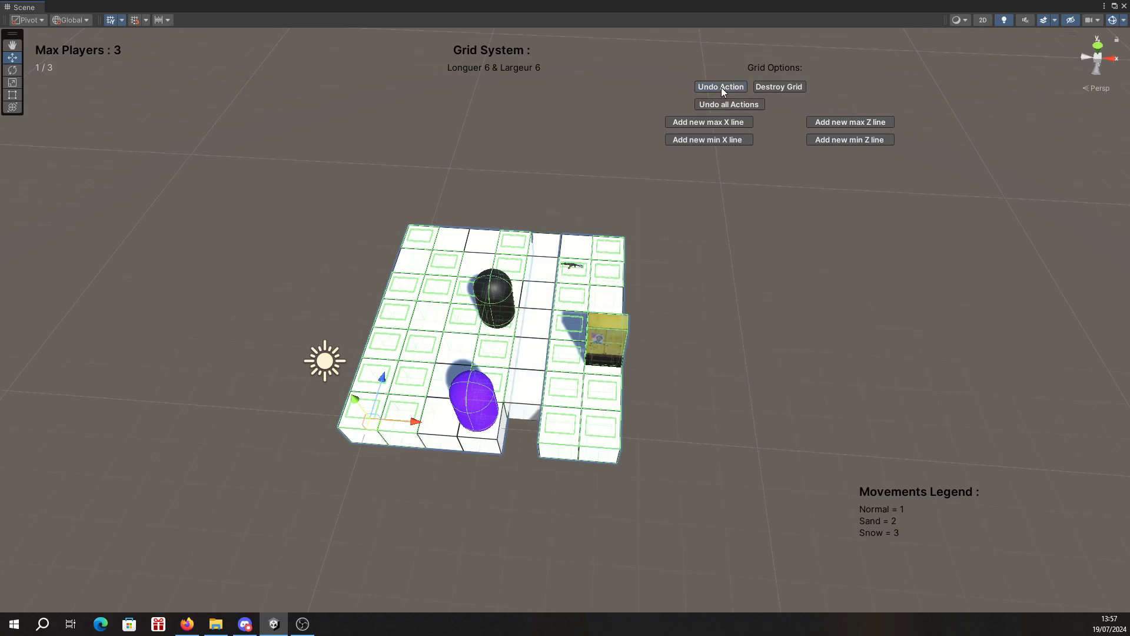
left_click(722, 87)
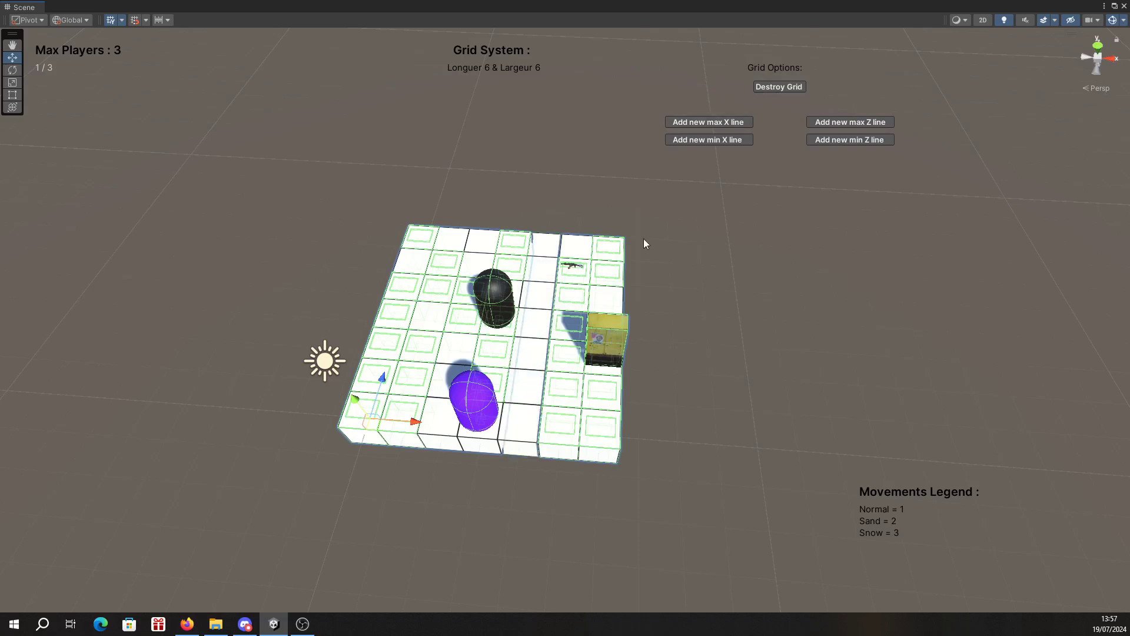
Step: Add a new max X line and a new min Z line, growing the grid to 7 by 8
left_click(736, 123)
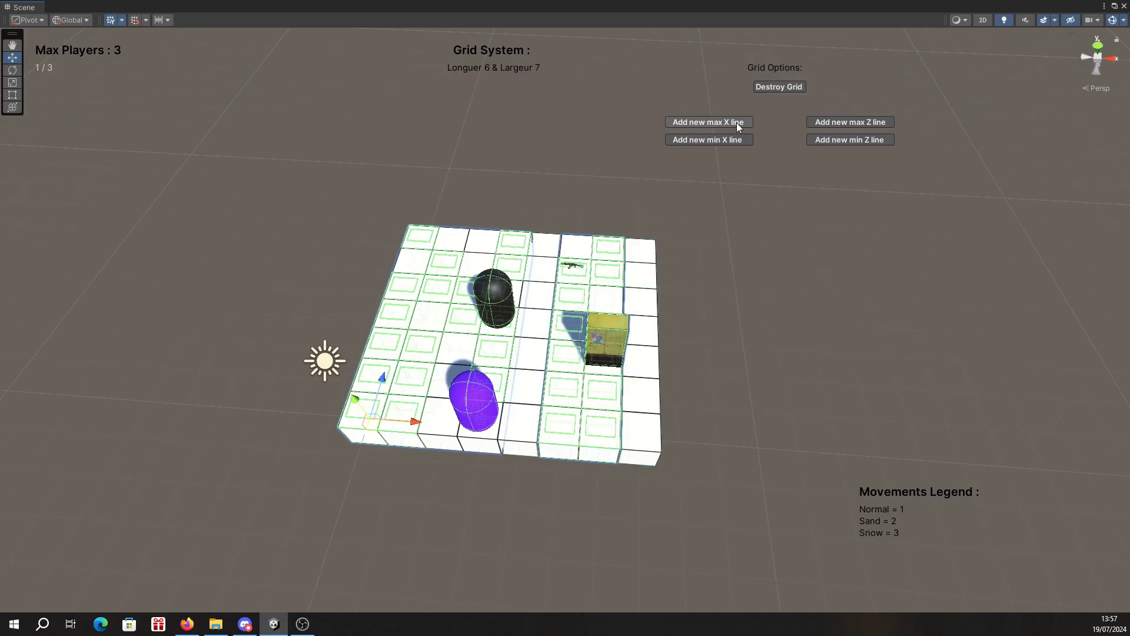
left_click(732, 140)
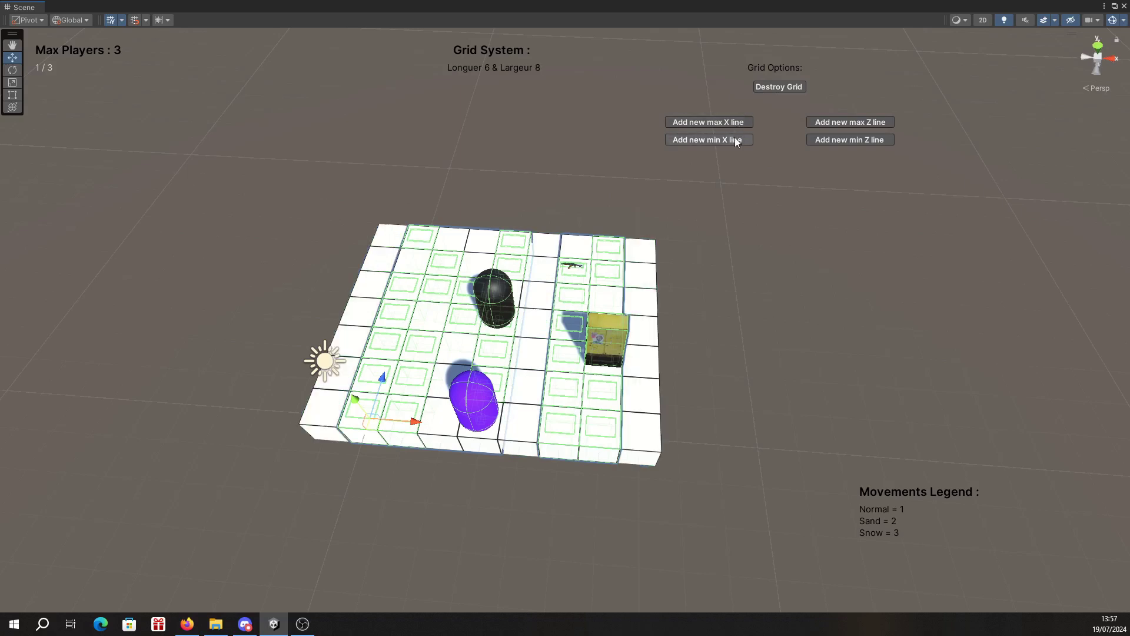
left_click(587, 496)
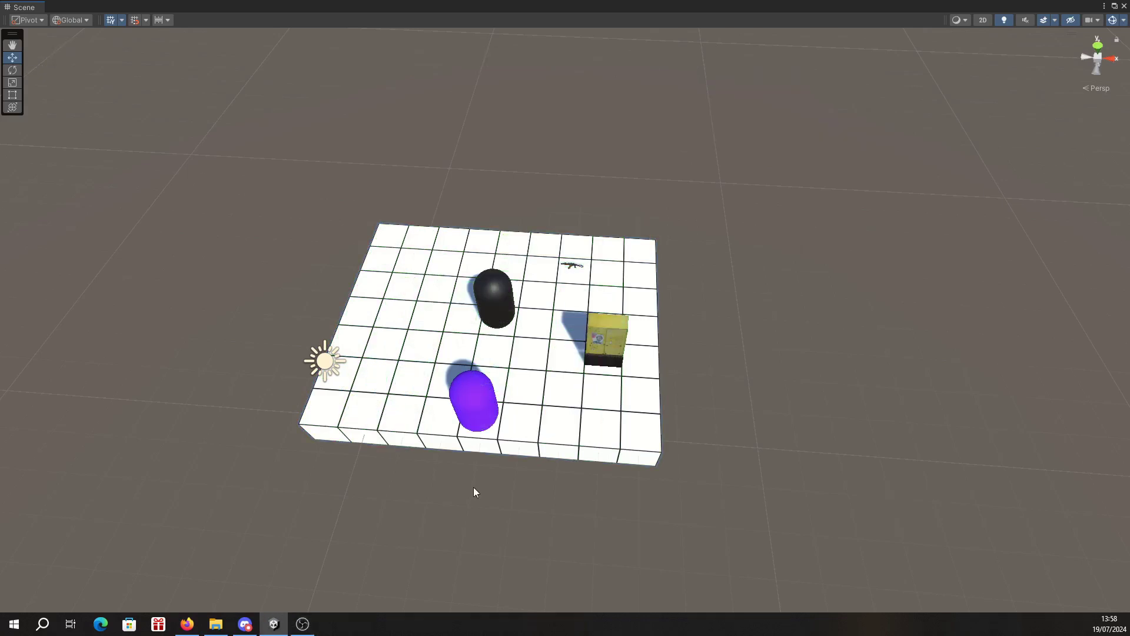
left_click(546, 325)
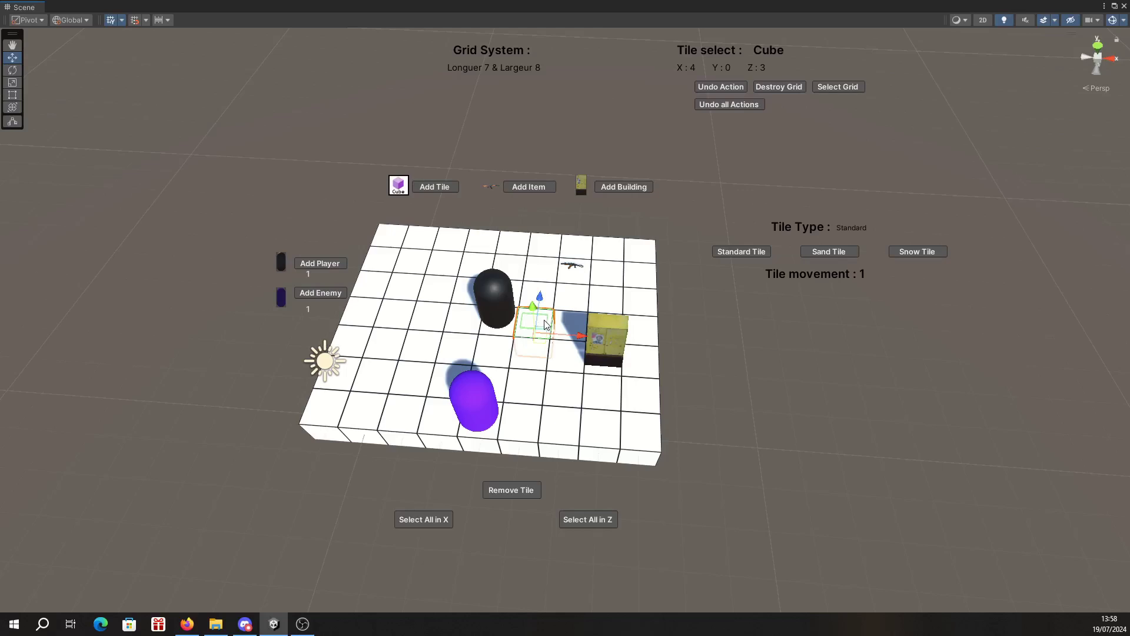
left_click(825, 254)
left_click(926, 255)
left_click(844, 253)
middle_click_drag(655, 403, 850, 473)
scroll(850, 474, "up", 2)
left_click(605, 398)
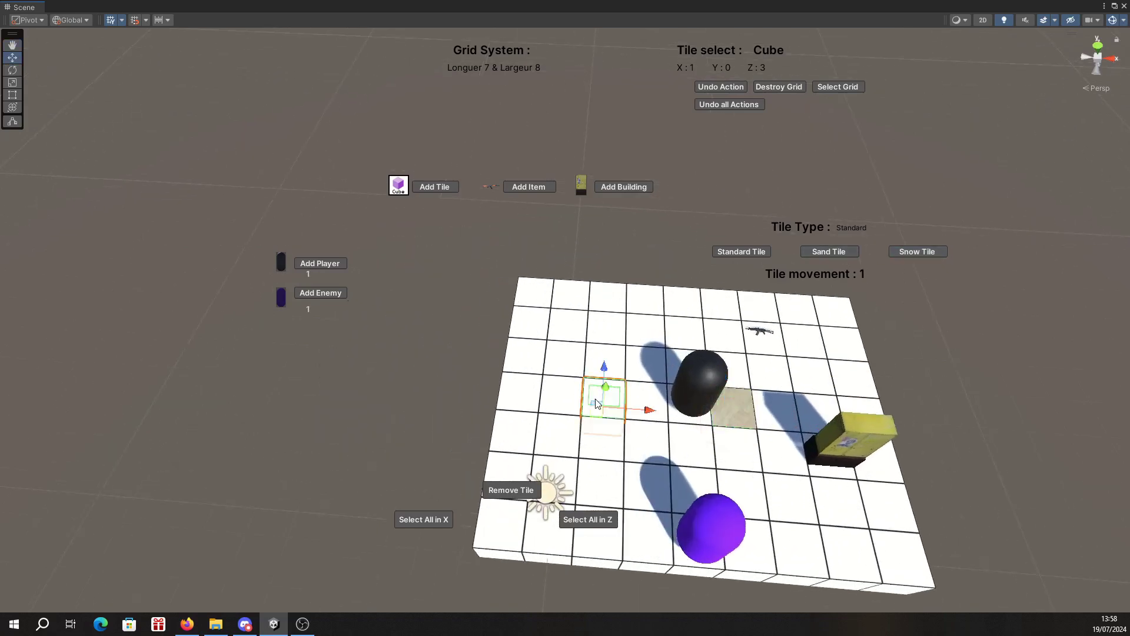
left_click(830, 252)
left_click(682, 334)
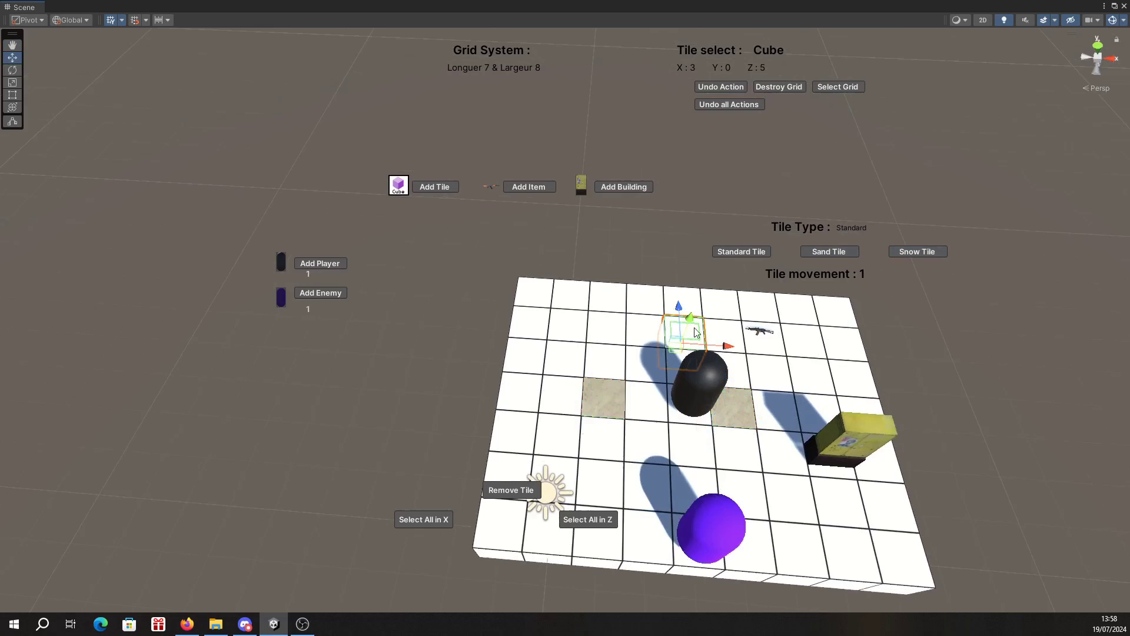
left_click(909, 253)
left_click(743, 408)
left_click(657, 449)
left_click(602, 405)
left_click(687, 326)
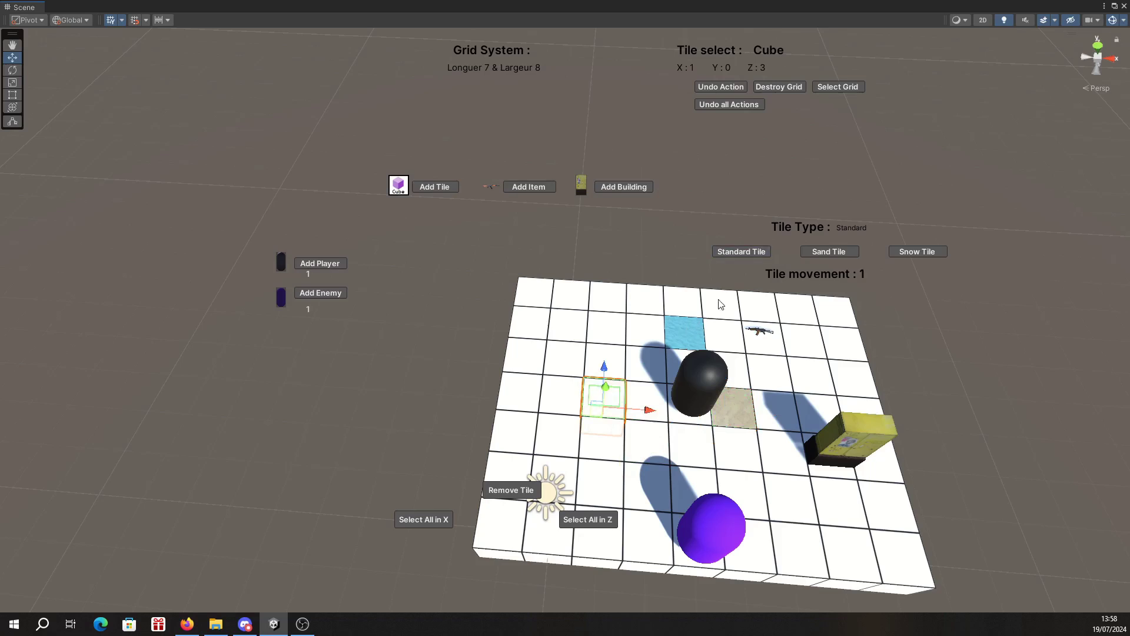
left_click(741, 255)
left_click(737, 409)
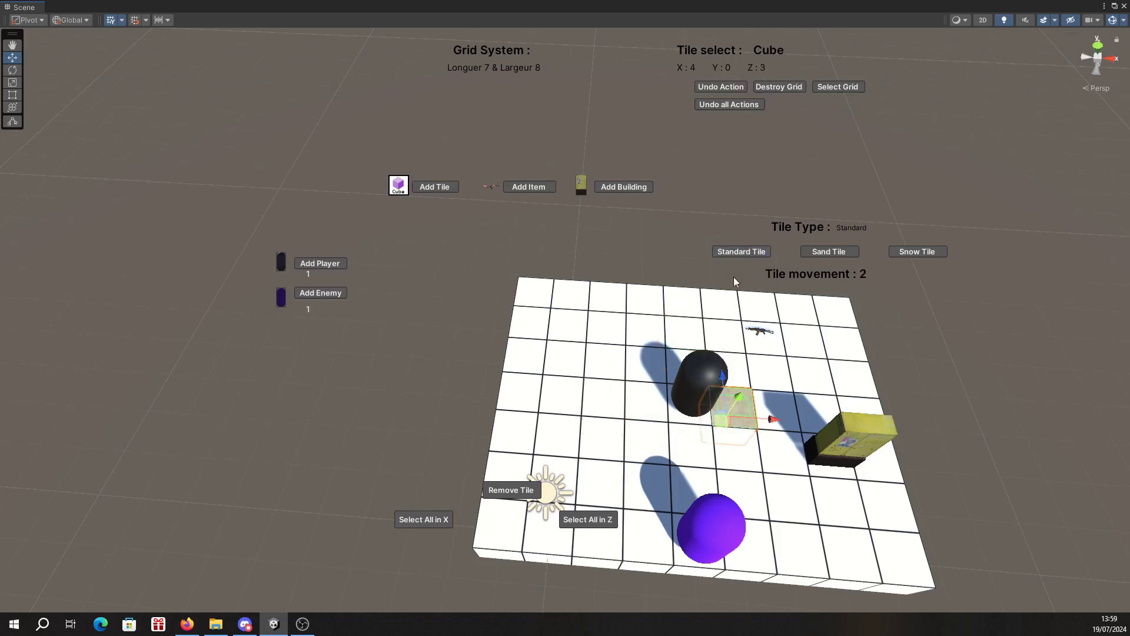
left_click(738, 252)
middle_click_drag(674, 390, 556, 380)
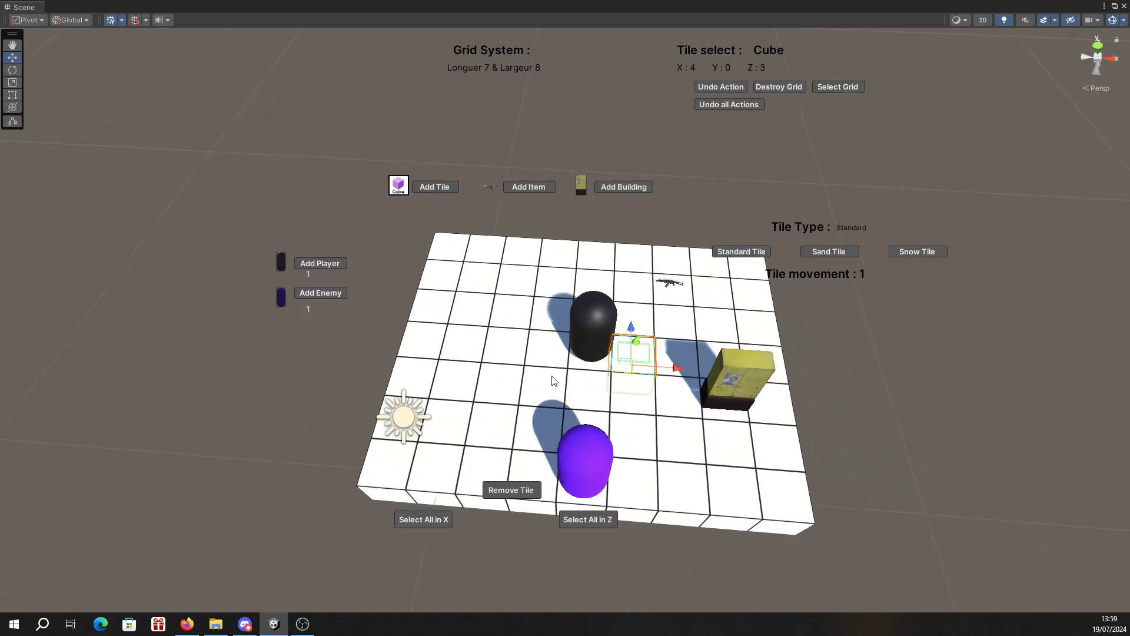
scroll(581, 379, "down", 2)
Step: Add a second enemy on tile X:5 Z:1 and open its Object Editor
left_click(633, 434)
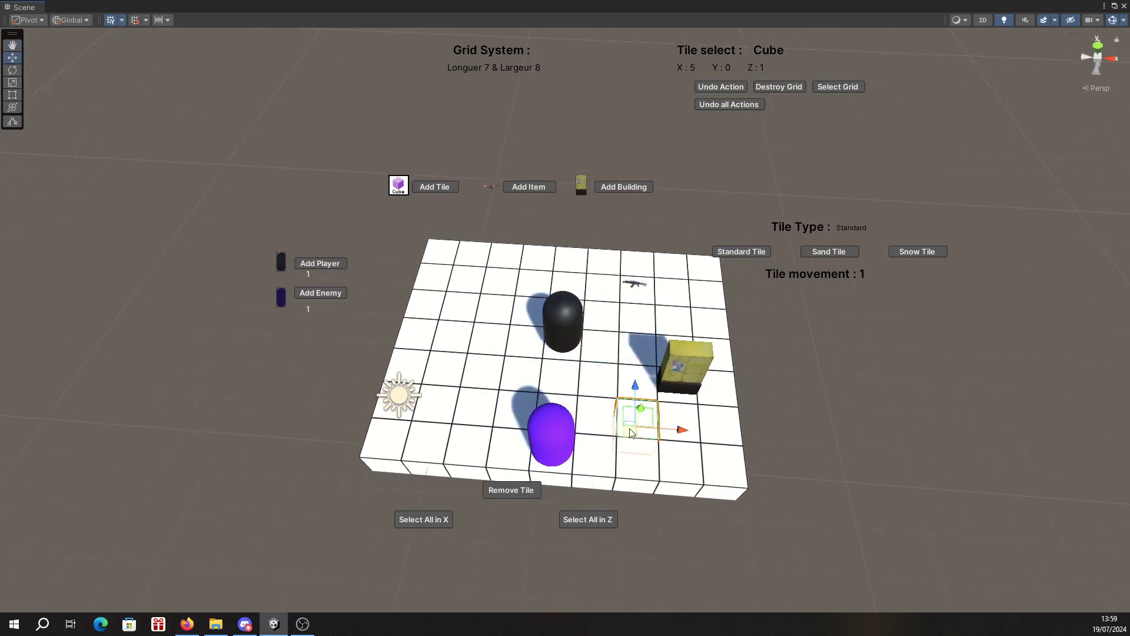
left_click(319, 293)
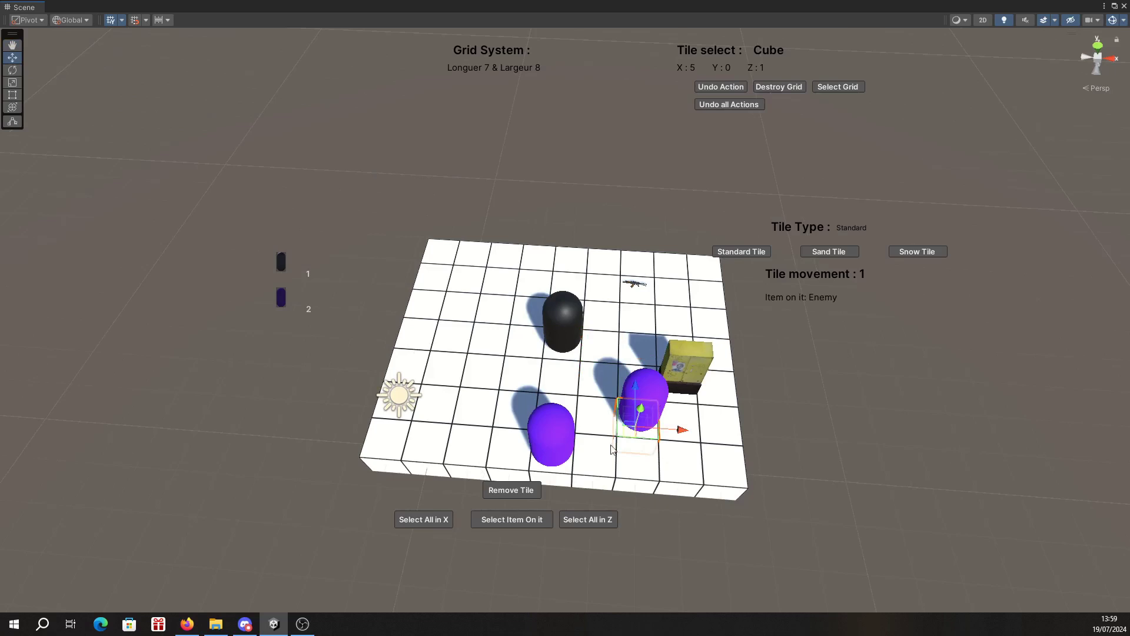
left_click(517, 518)
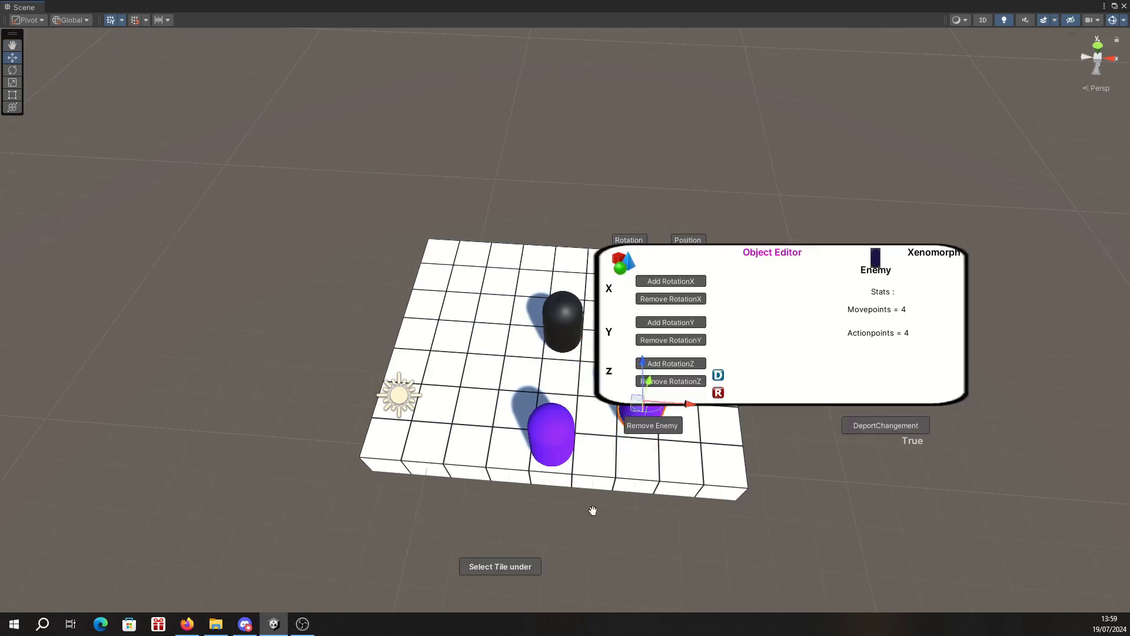
middle_click_drag(593, 513, 444, 472)
left_click(386, 416, "shift")
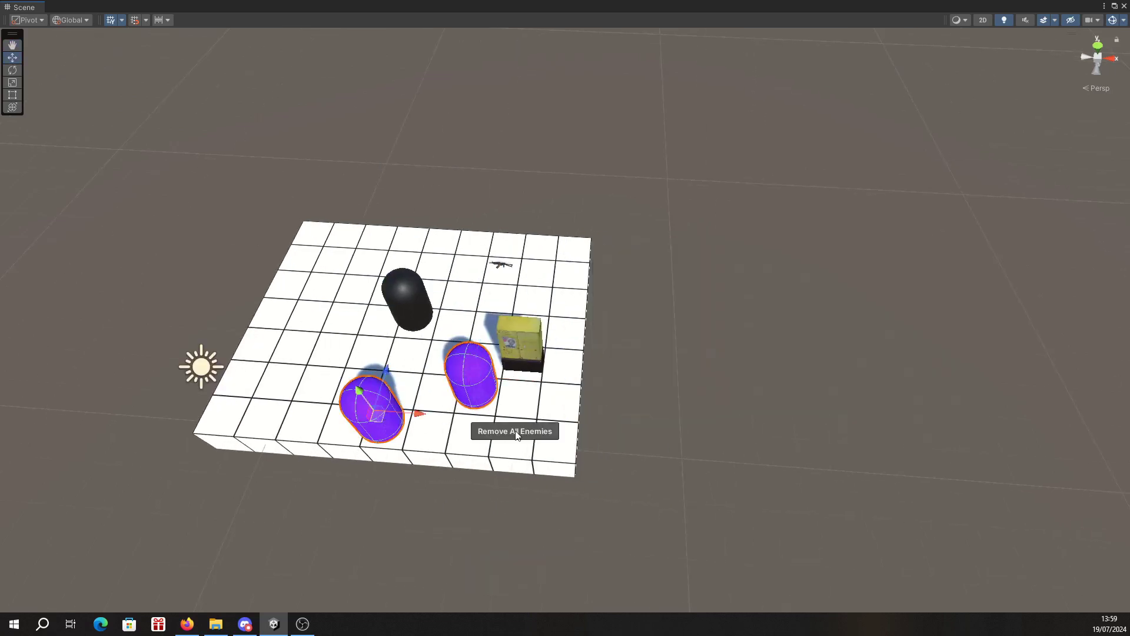
left_click(475, 486)
middle_click_drag(474, 479, 534, 452)
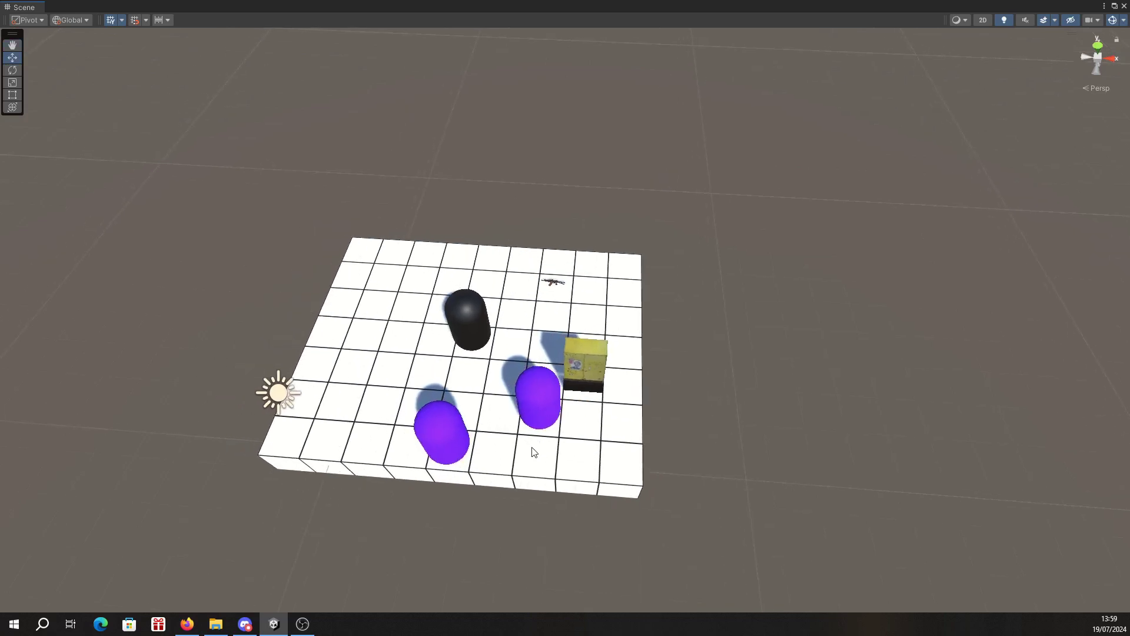
scroll(530, 463, "up", 1)
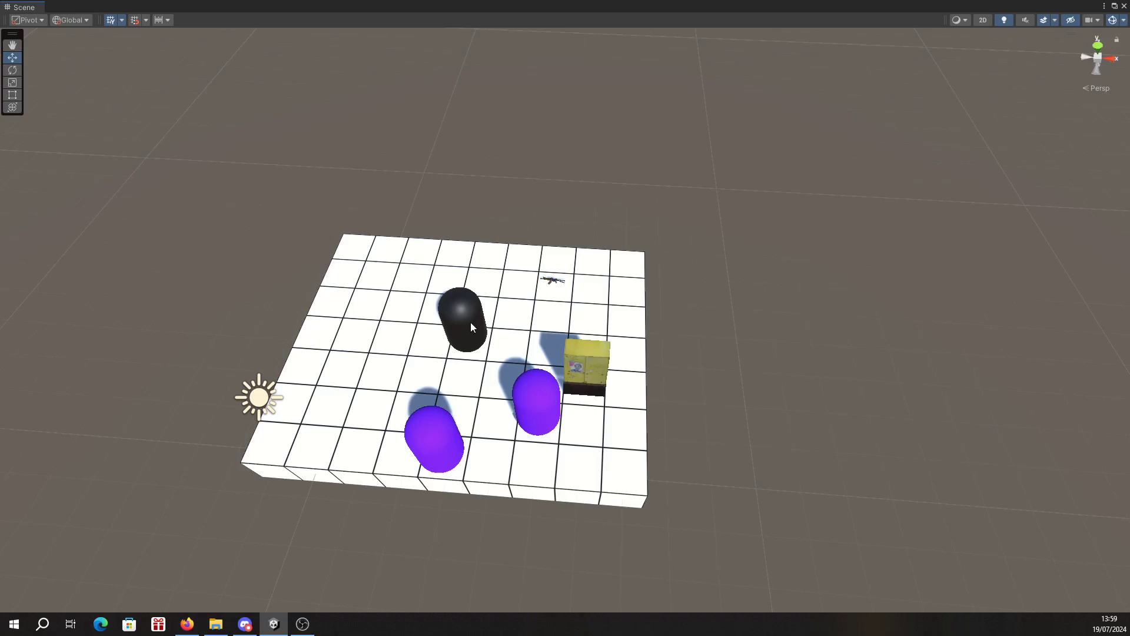
Step: Select the Player, Enemy, Fusible Box and AK 47 in the hierarchy and make them active
key("shift+space")
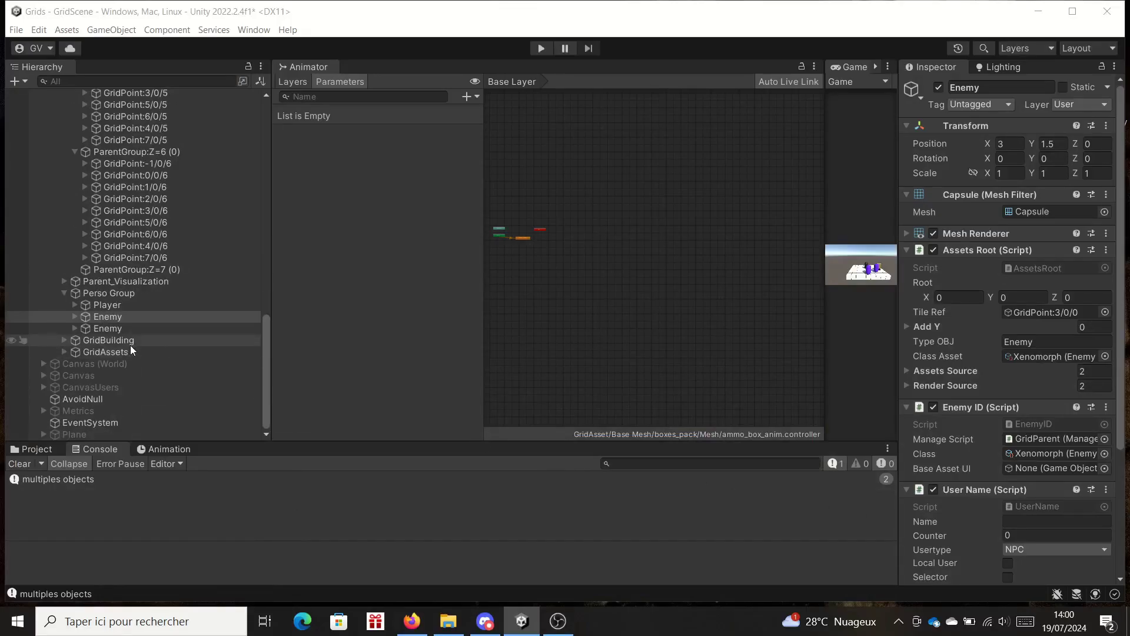
left_click(125, 339)
key("Right")
left_click(123, 365)
key("Right")
left_click(126, 373)
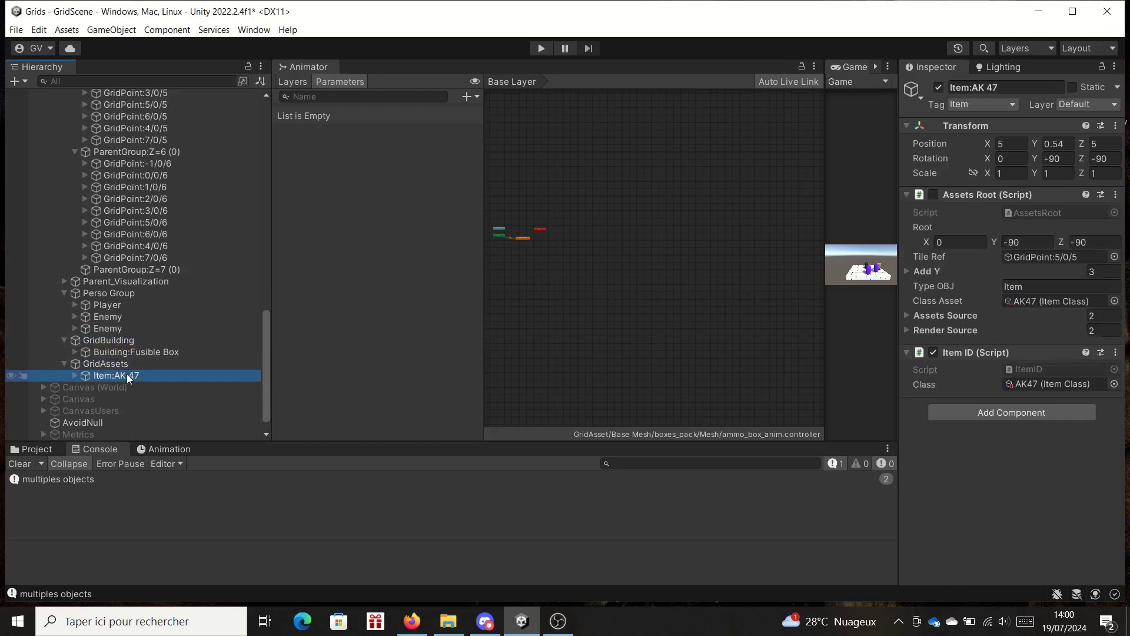
left_click(145, 351, "ctrl")
left_click(130, 322, "ctrl")
left_click(121, 305, "ctrl")
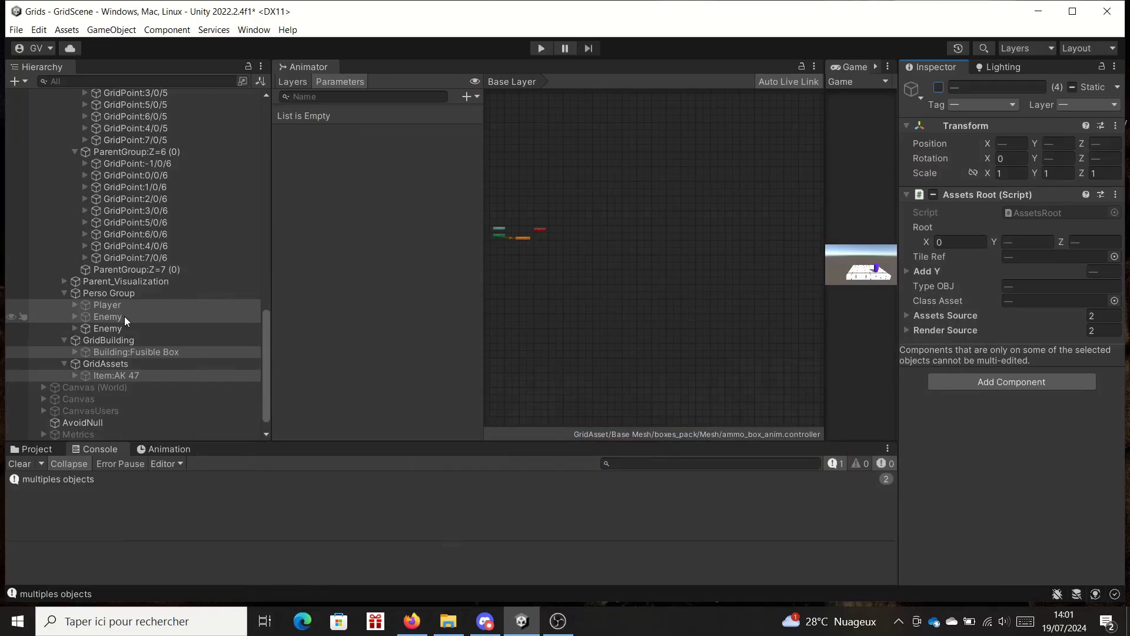
left_click(938, 87)
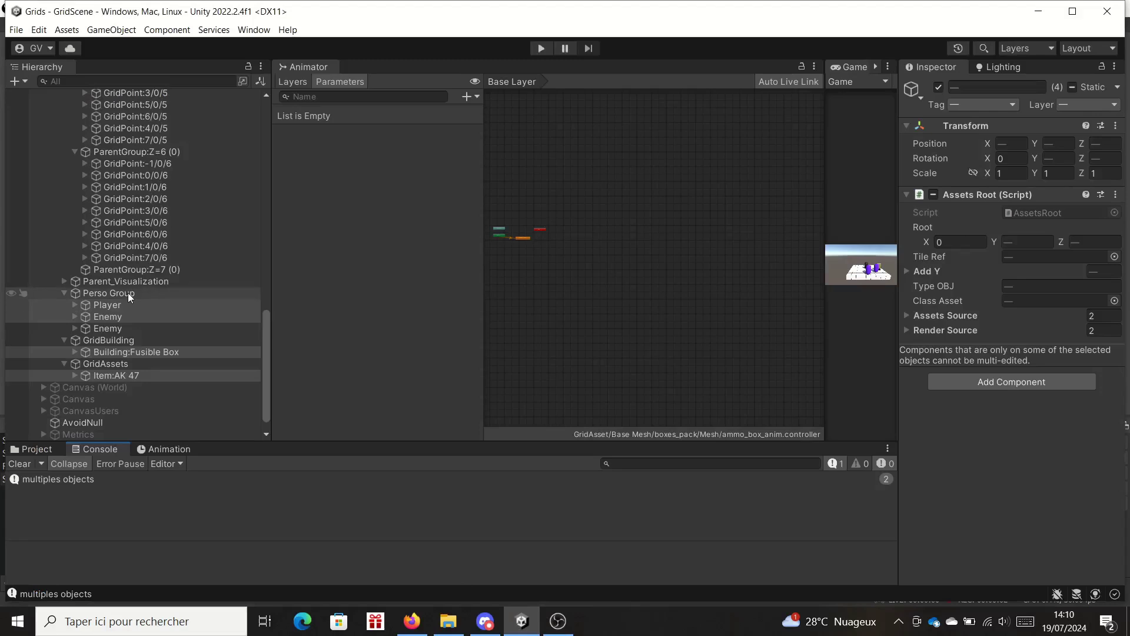
Step: Collapse the Perso Group, GridBuilding and GridAssets hierarchy groups
left_click(130, 294)
key("Left")
key("Down")
key("Left")
key("Down")
key("Left")
scroll(128, 293, "up", 15)
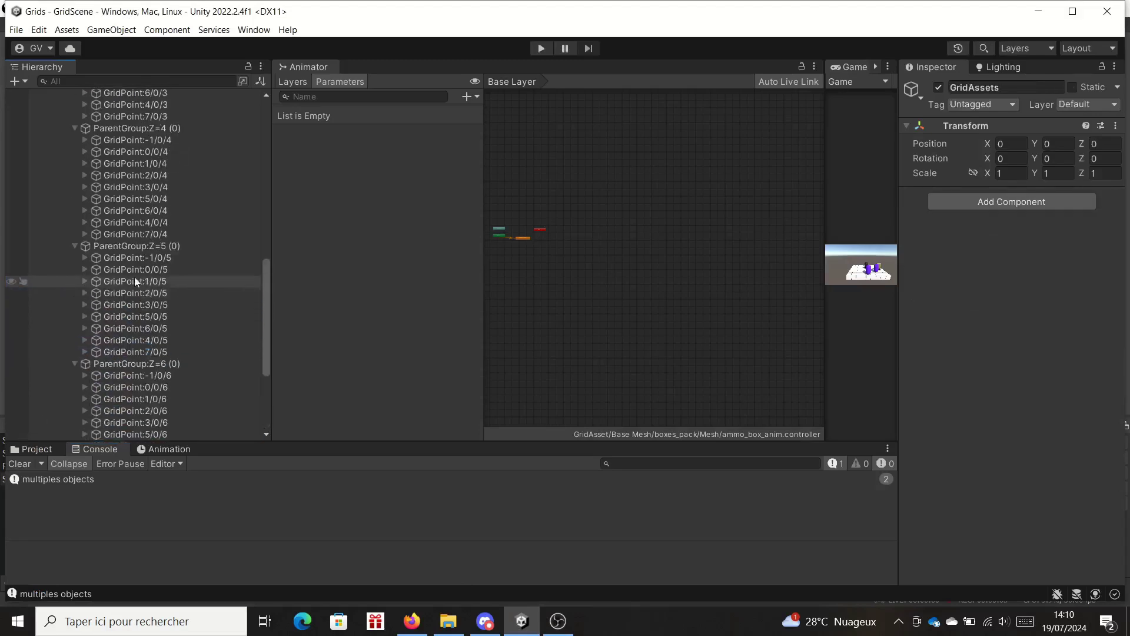
Step: Collapse GlobalParent so the hierarchy shows only top-level objects
left_click(114, 168)
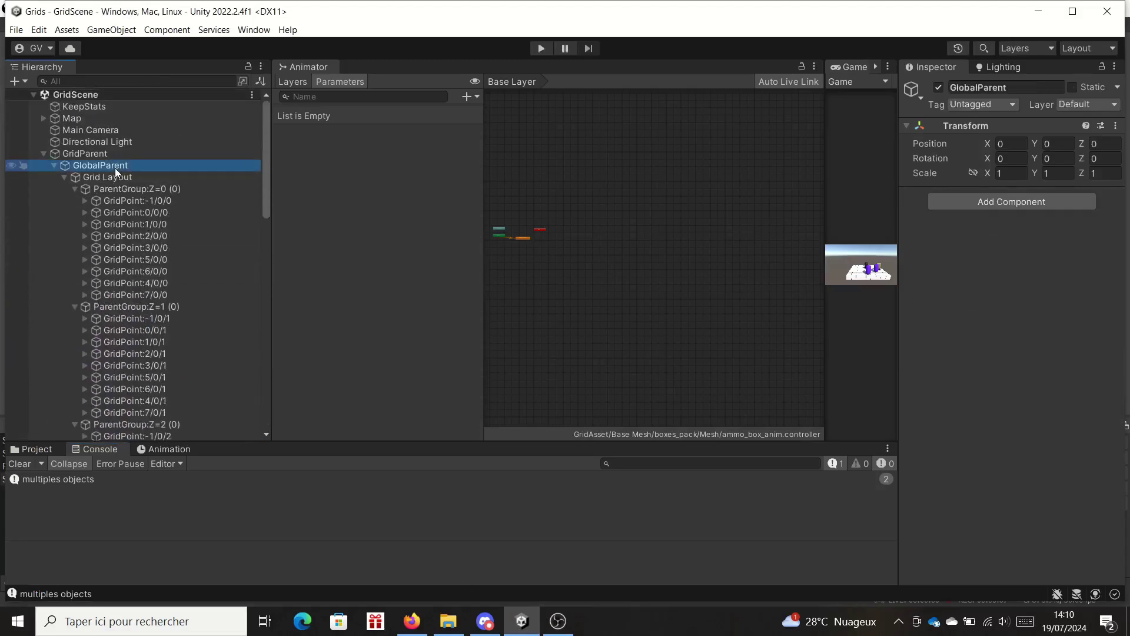
key("Left")
key("Left")
key("Left")
scroll(973, 319, "down", 5)
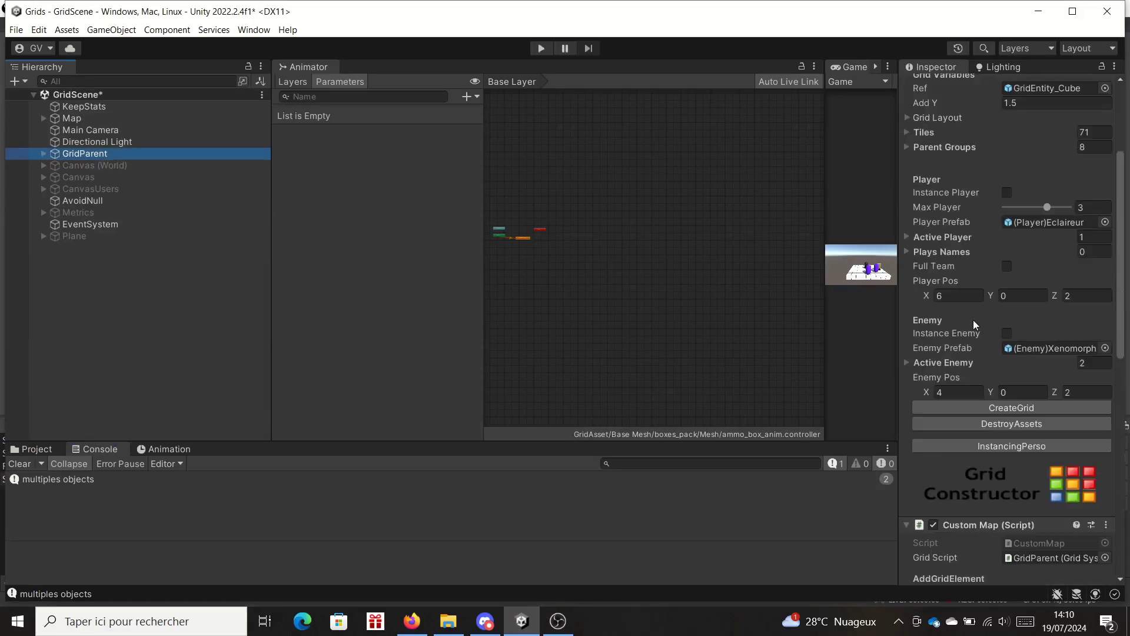
scroll(961, 319, "down", 5)
scroll(961, 319, "down", 5)
scroll(961, 320, "down", 5)
scroll(961, 320, "down", 3)
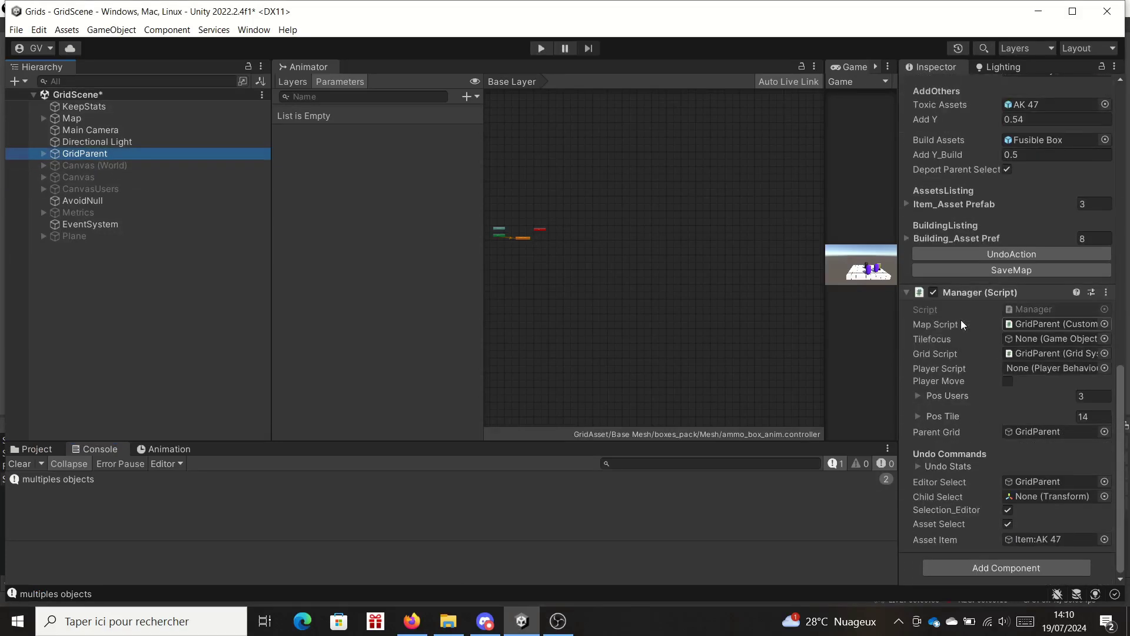
Step: Select Map then KeepStats, and widen the Game view by dragging its splitter left
left_click(82, 119)
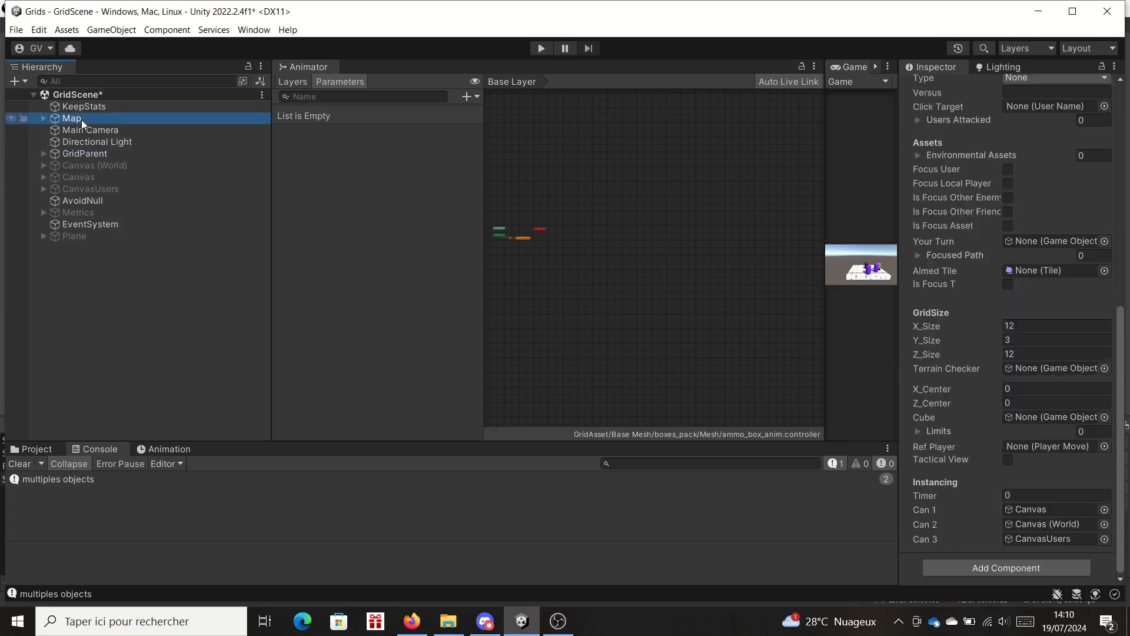
key("Up")
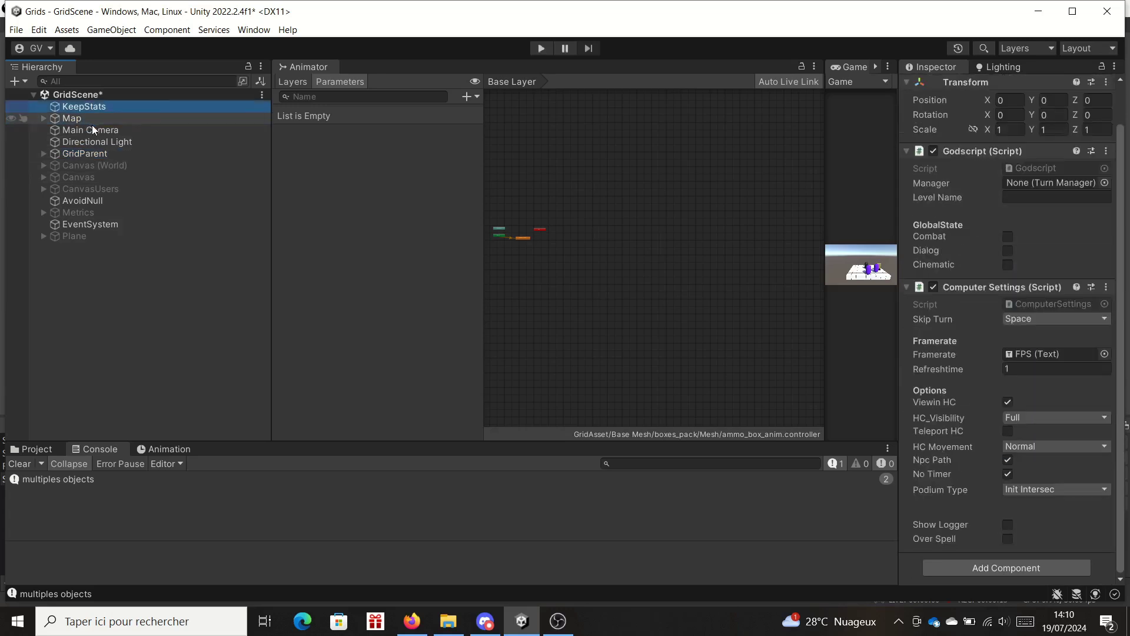
left_click_drag(825, 265, 869, 255)
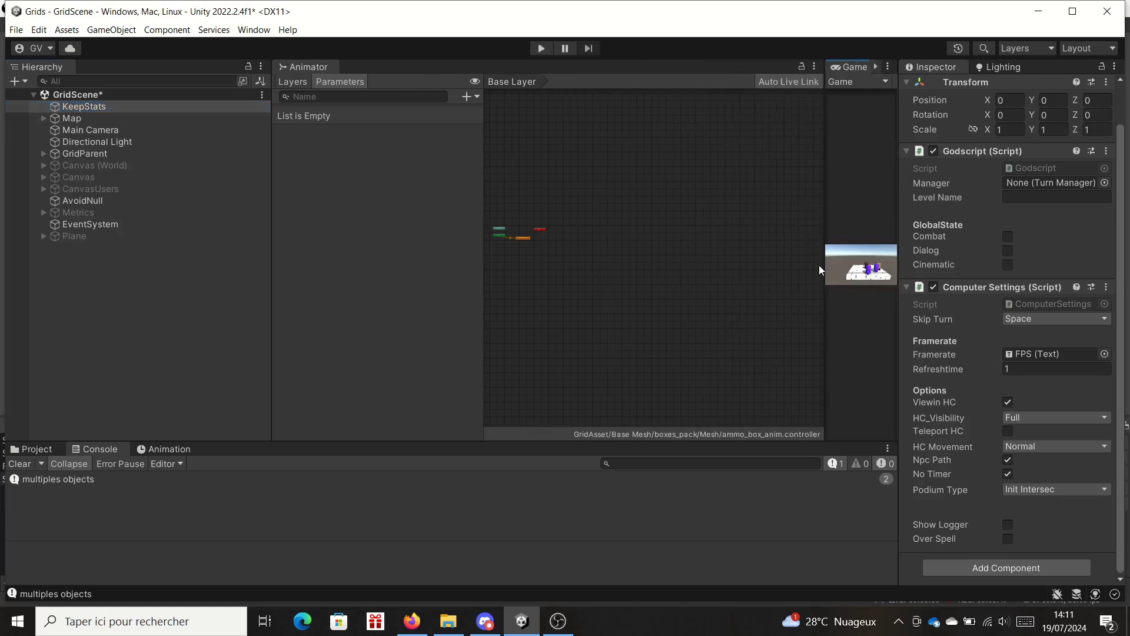
left_click_drag(823, 306, 592, 307)
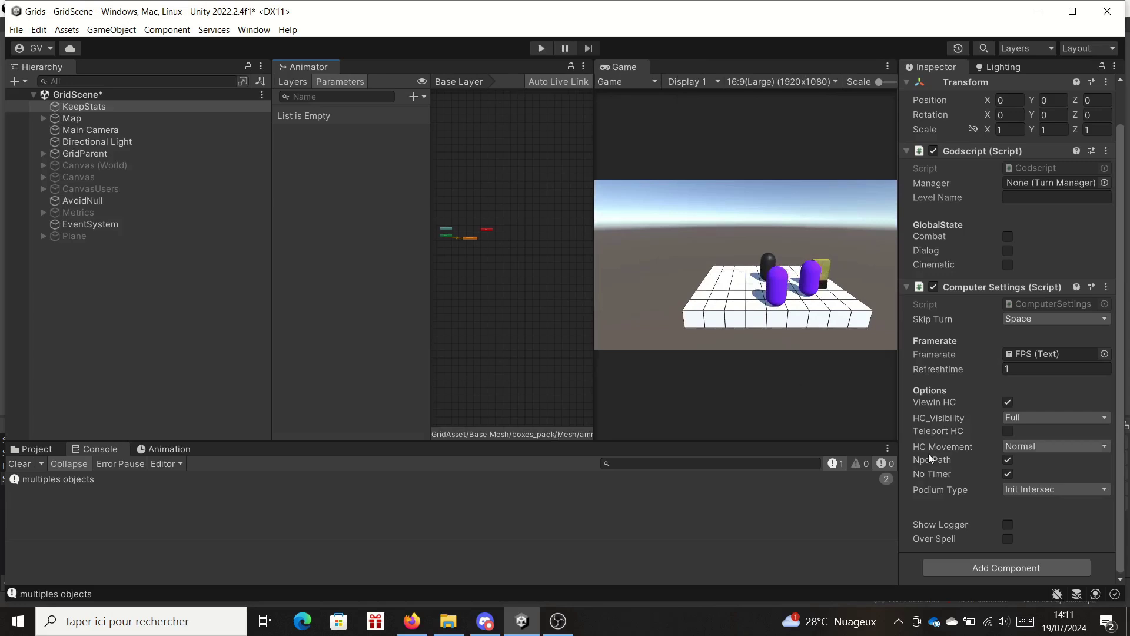
Step: Review the HC_Visibility, HC Movement and Podium Type options, keeping Full and Normal
left_click(1019, 418)
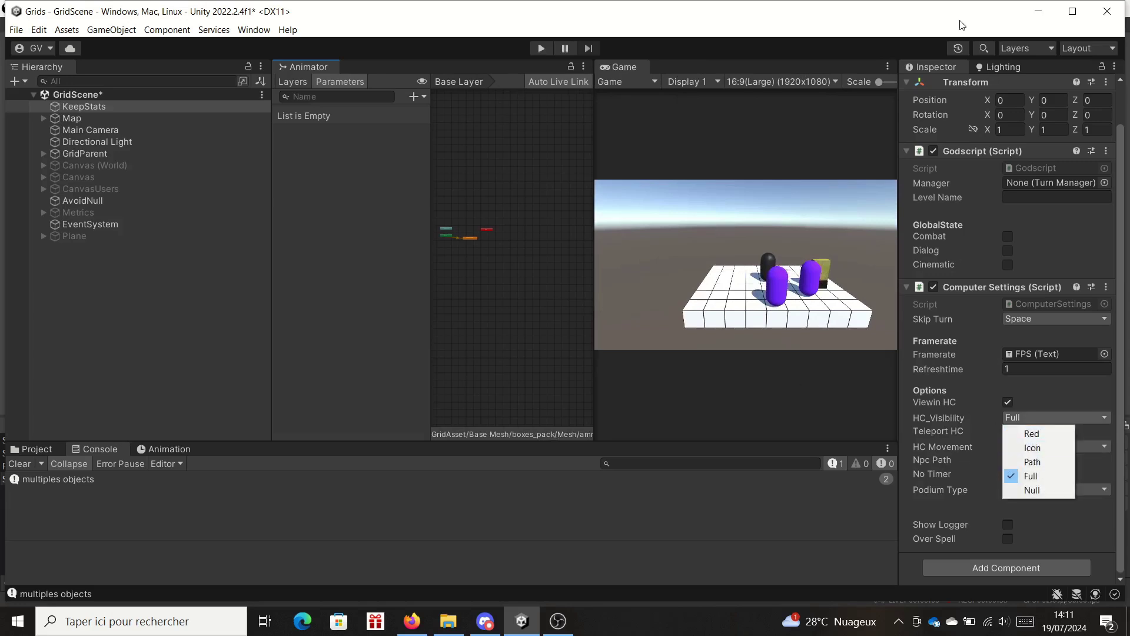
key("Escape")
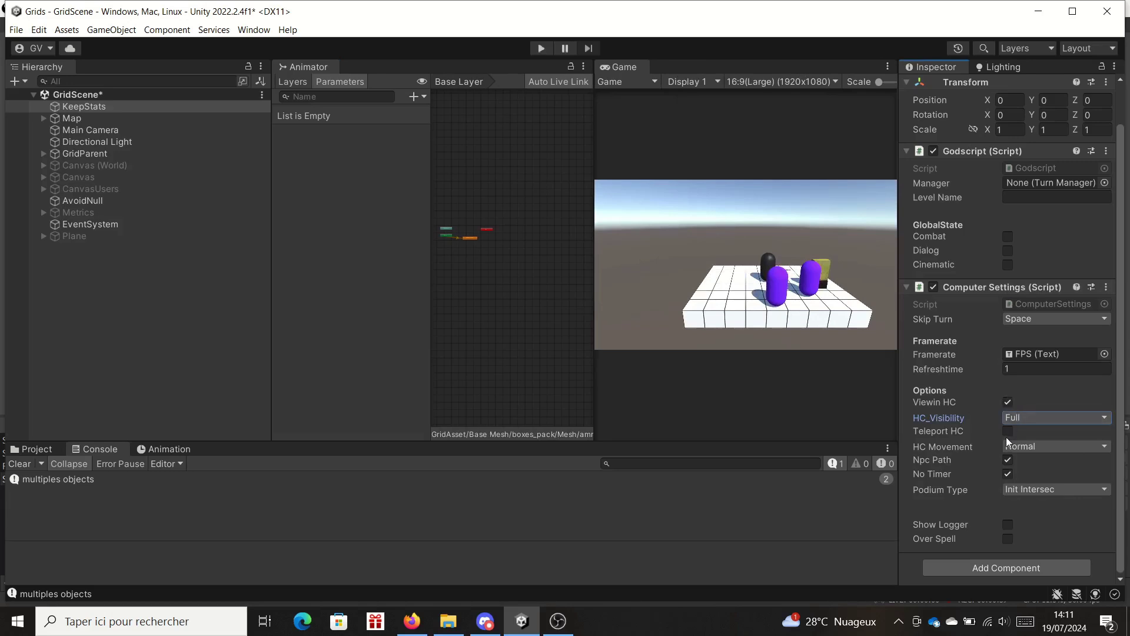
left_click(1024, 448)
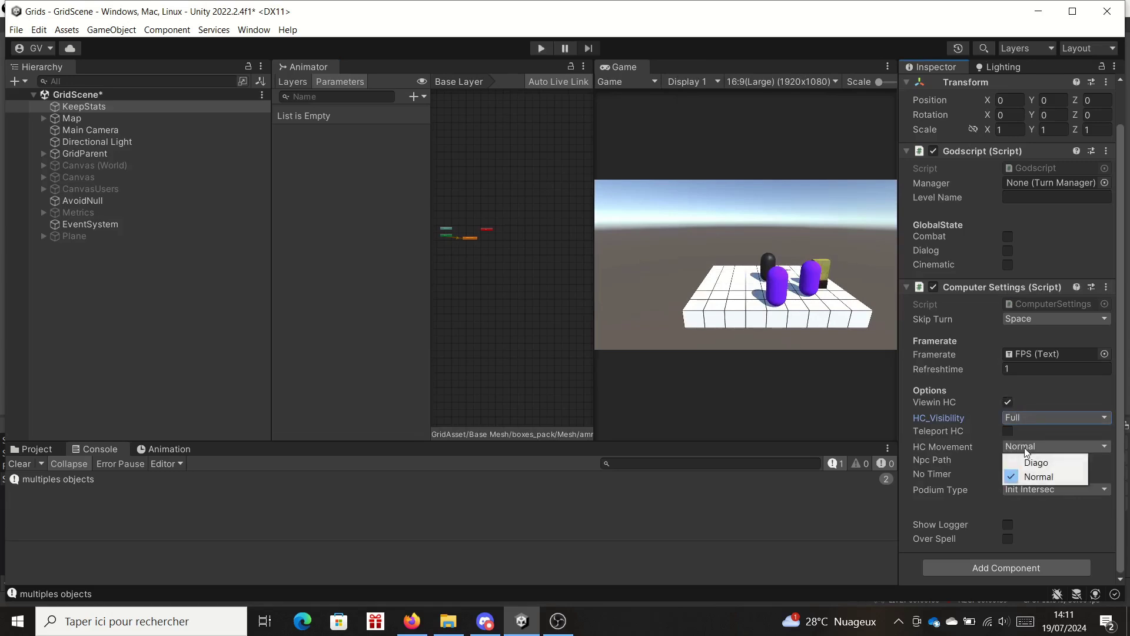
key("Escape")
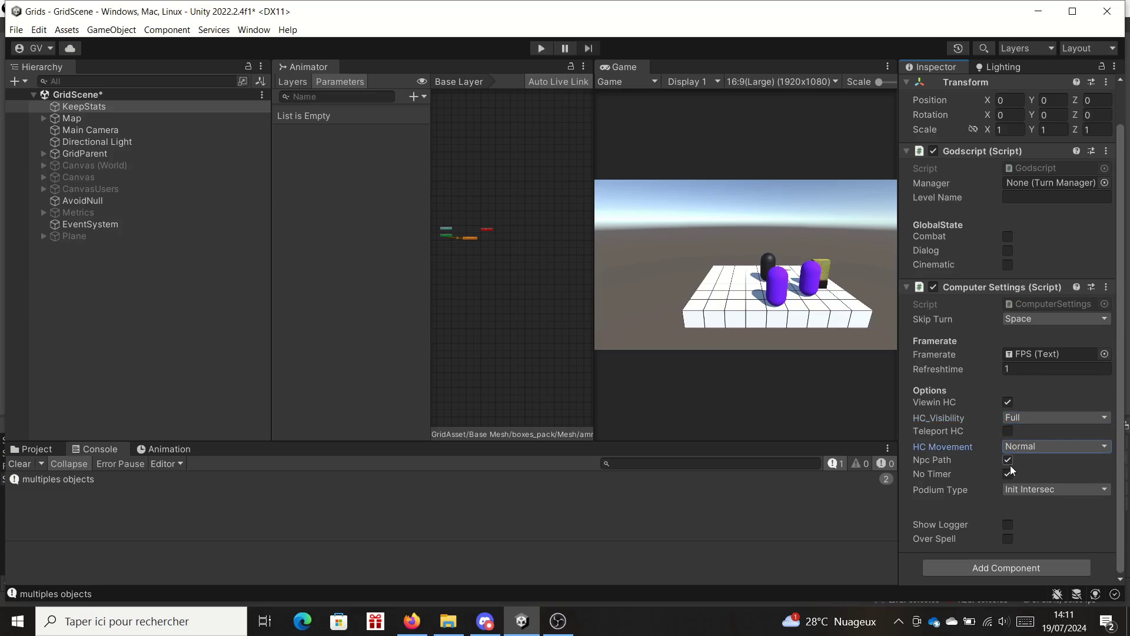
left_click(1018, 490)
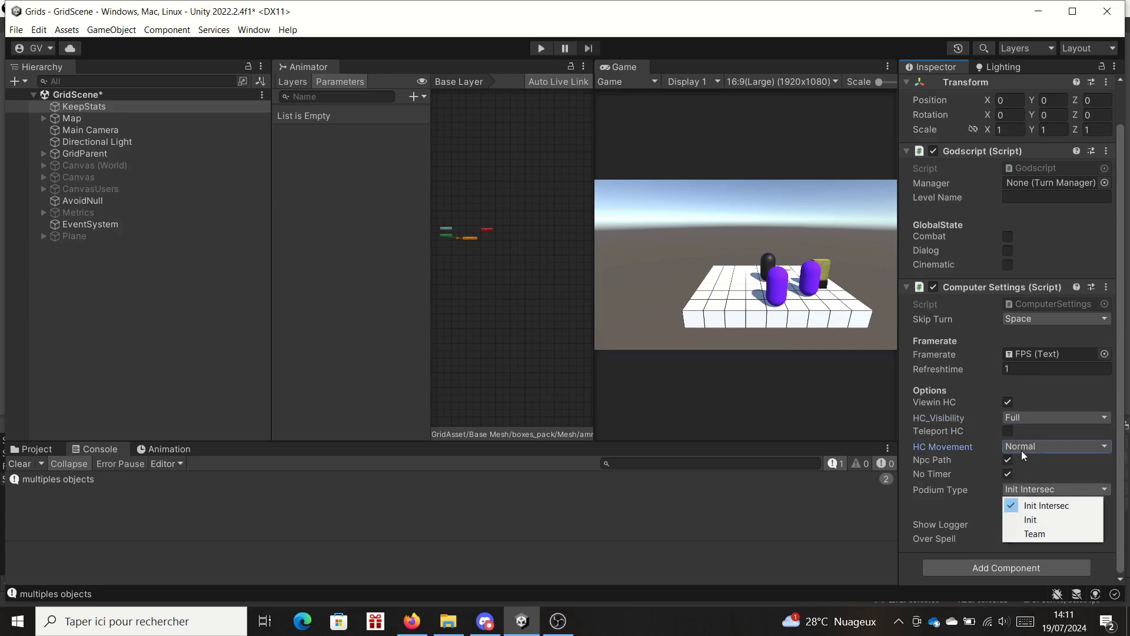
key("Escape")
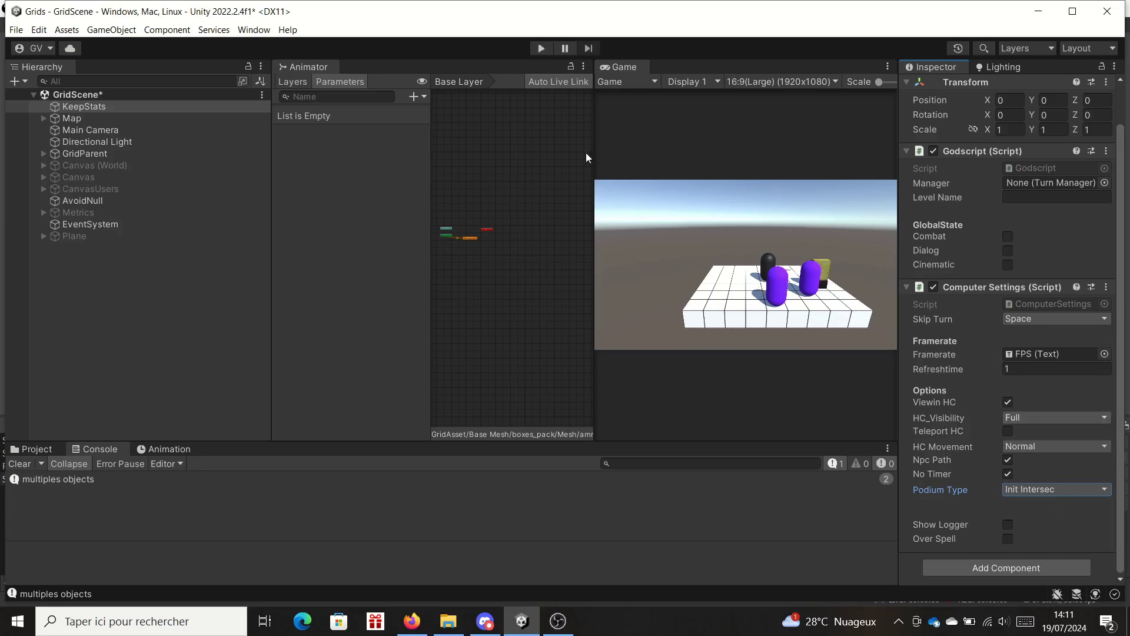
Step: Widen the Game view further and set the play mode to Play Maximized
left_click_drag(594, 150, 425, 150)
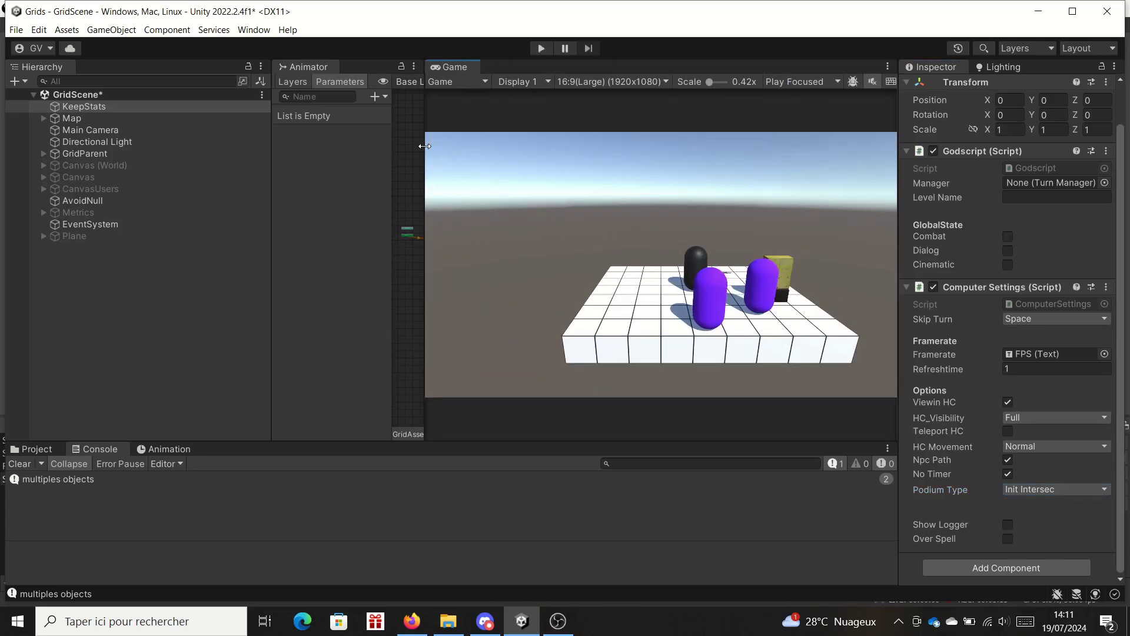
left_click(811, 81)
left_click(825, 110)
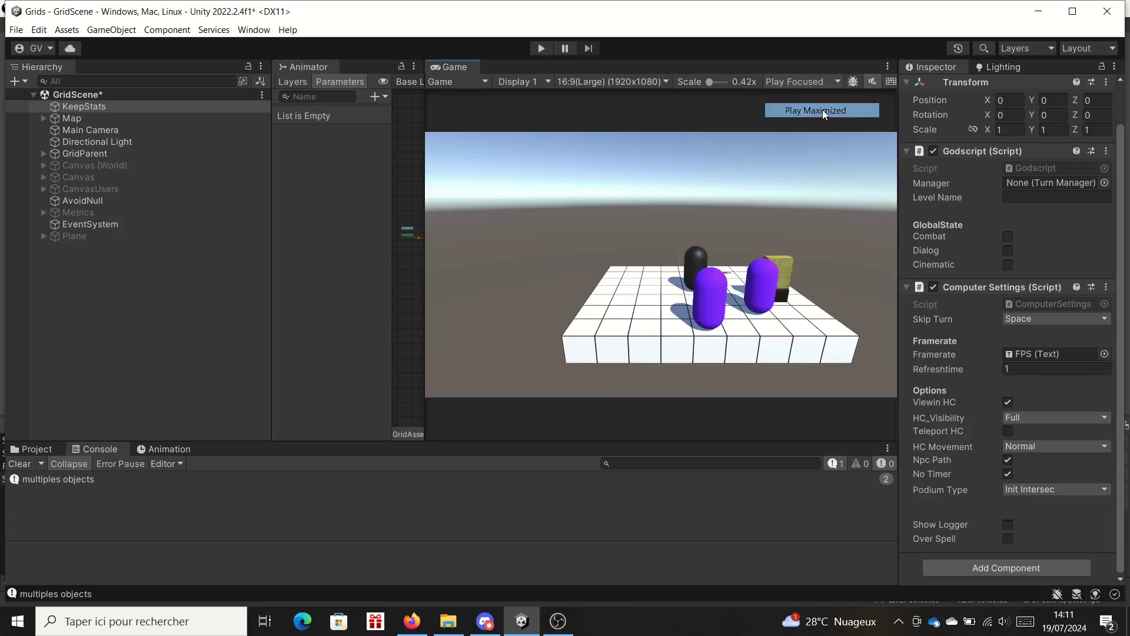
Step: Enter Play mode and move the grey player sphere two tiles to the left
left_click(542, 48)
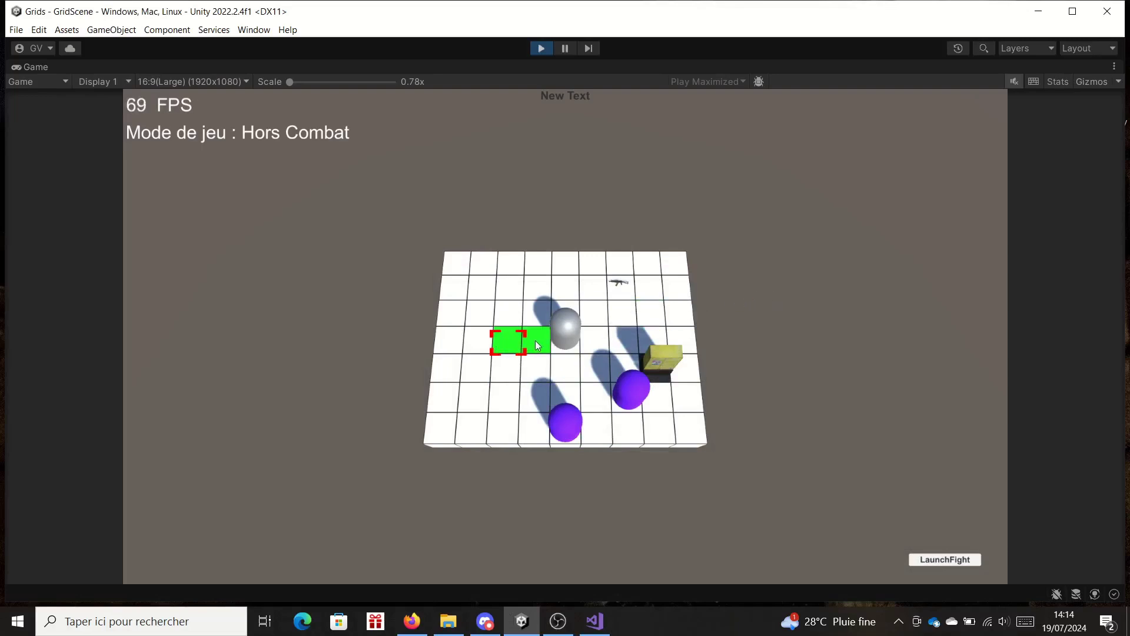
left_click(567, 340)
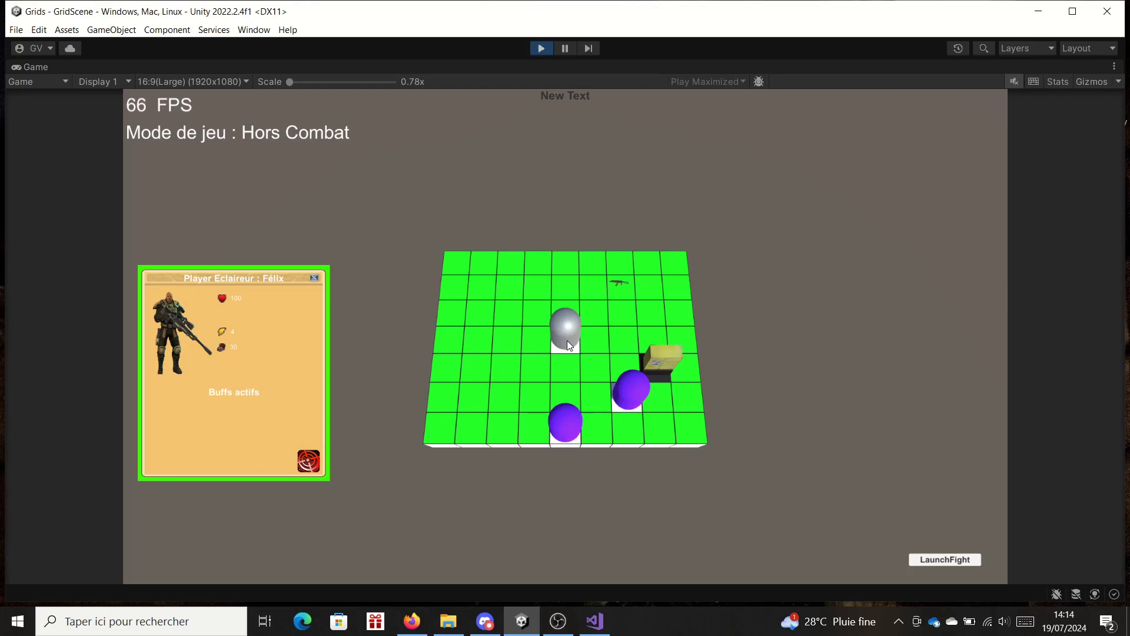
left_click(567, 340)
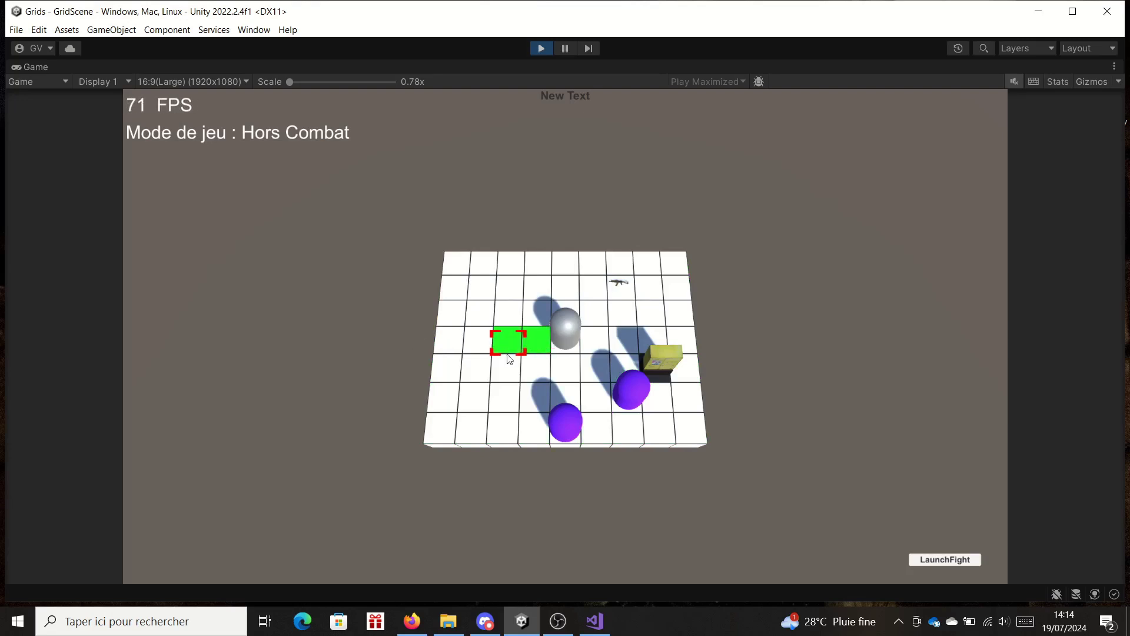
left_click(497, 352)
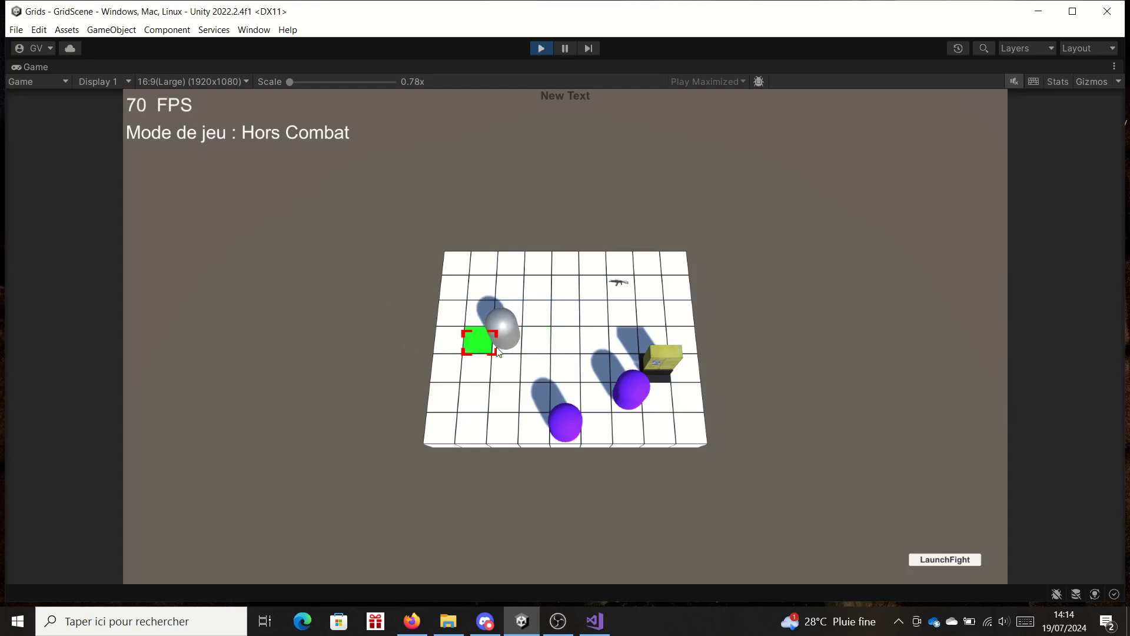
Step: Launch the PVE fight and move the player sphere one tile up
left_click(955, 564)
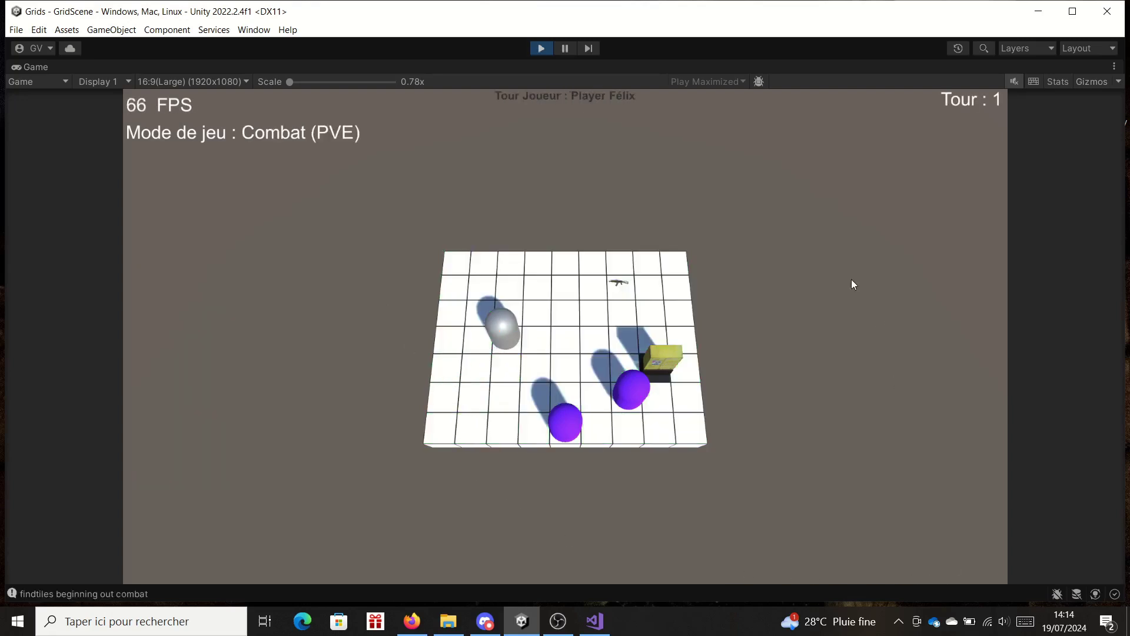
left_click(504, 345)
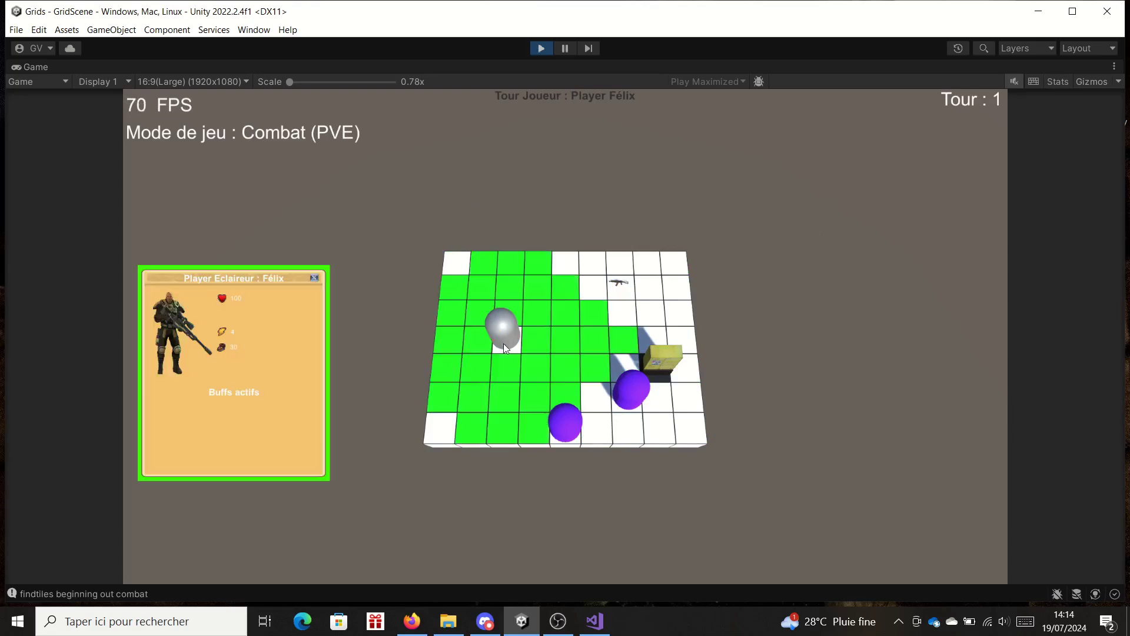
left_click(504, 337)
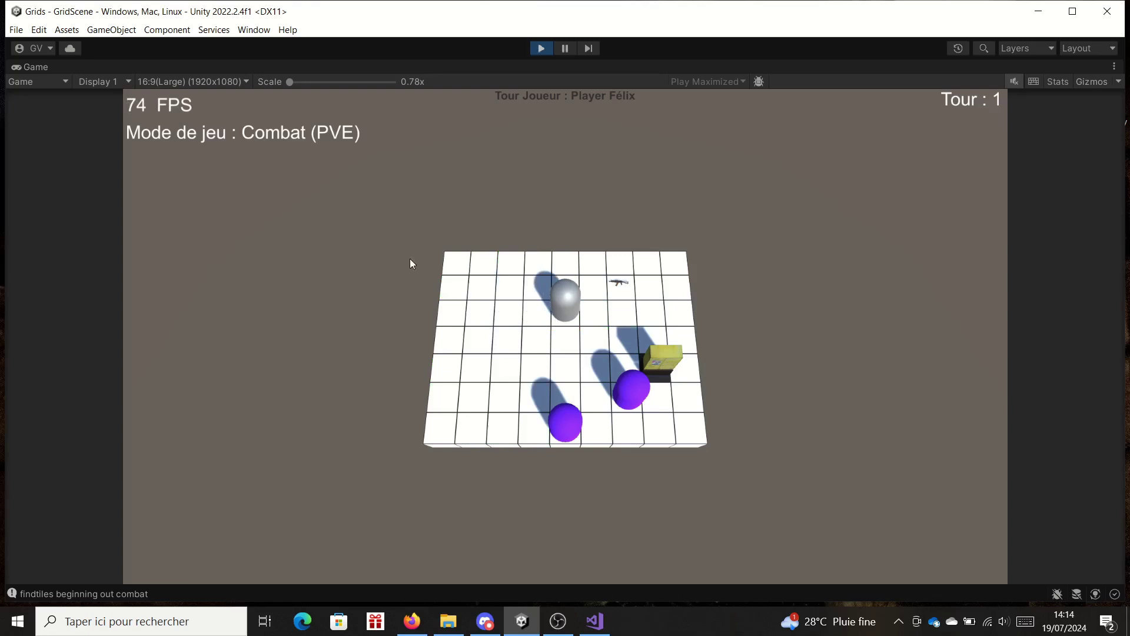
left_click(574, 305)
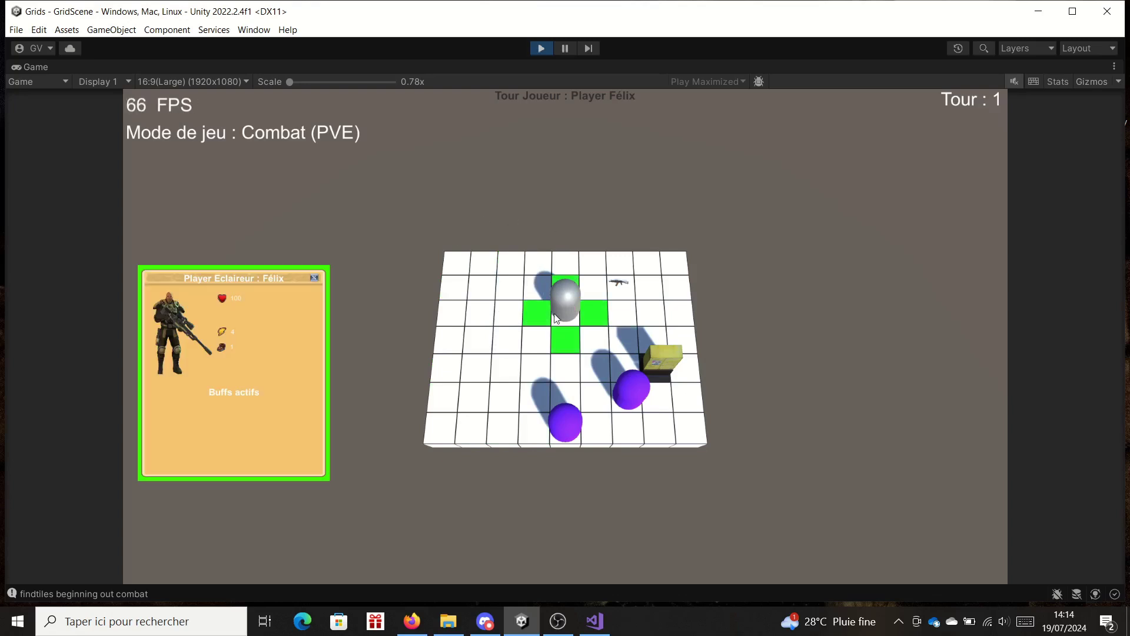
Step: Inspect both purple enemies' ranges, end the turn, and check the player's turn-2 range
left_click(571, 417)
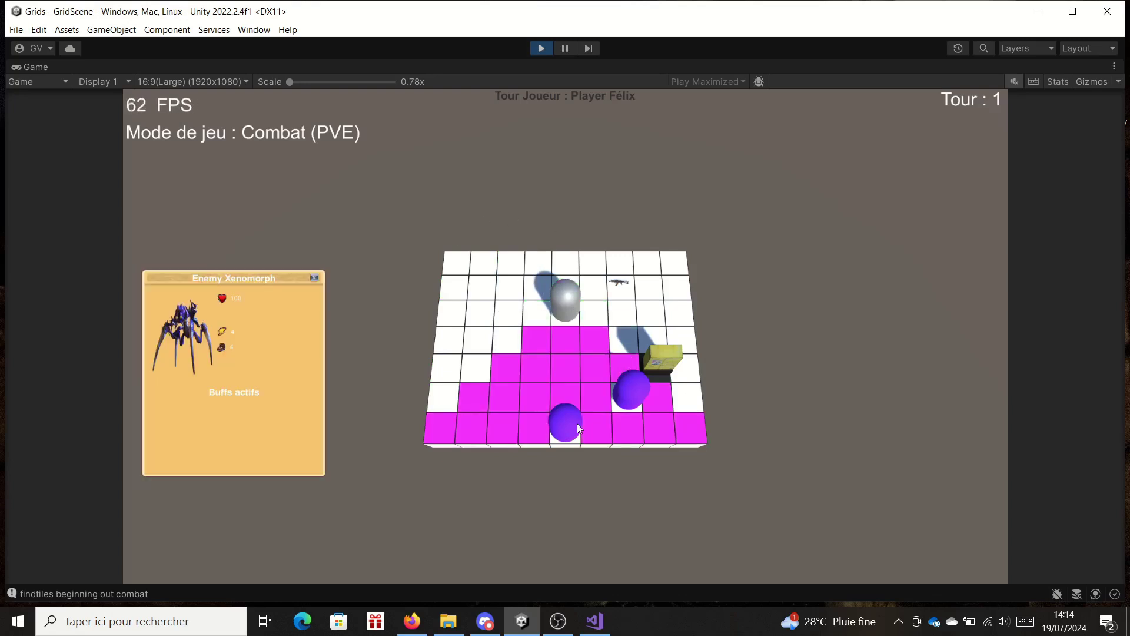
left_click(624, 403)
left_click(450, 373)
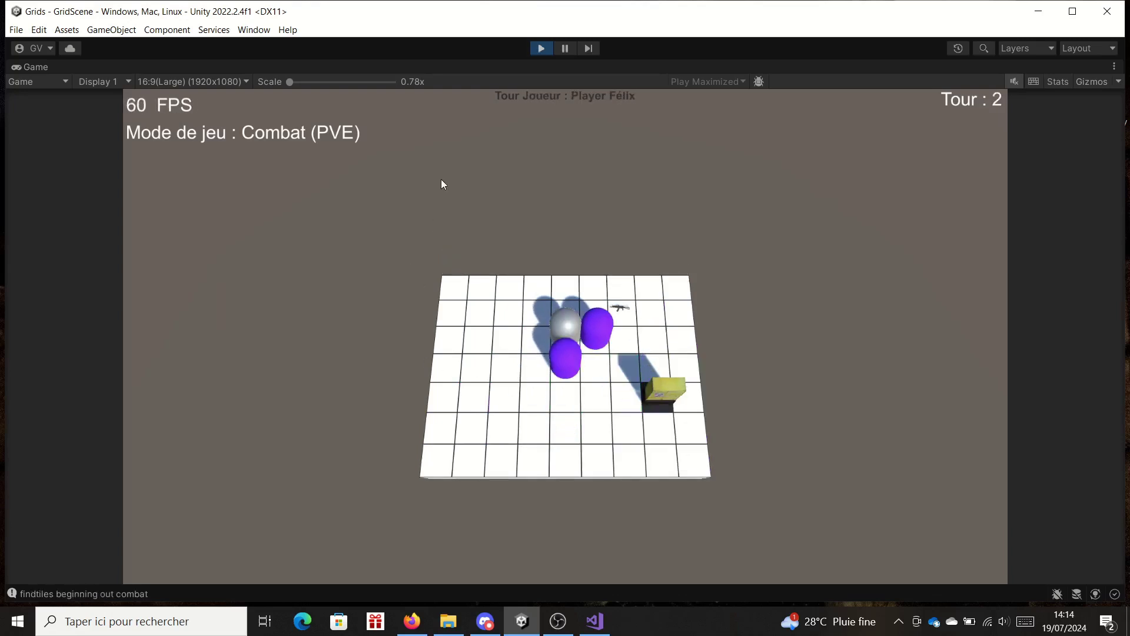
left_click(557, 332)
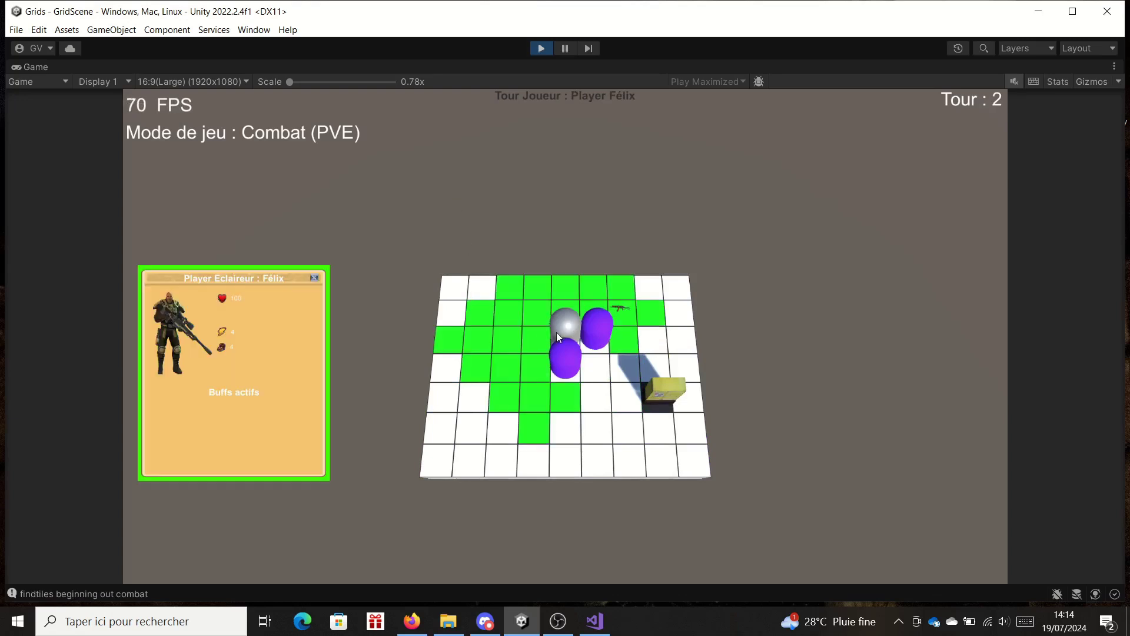